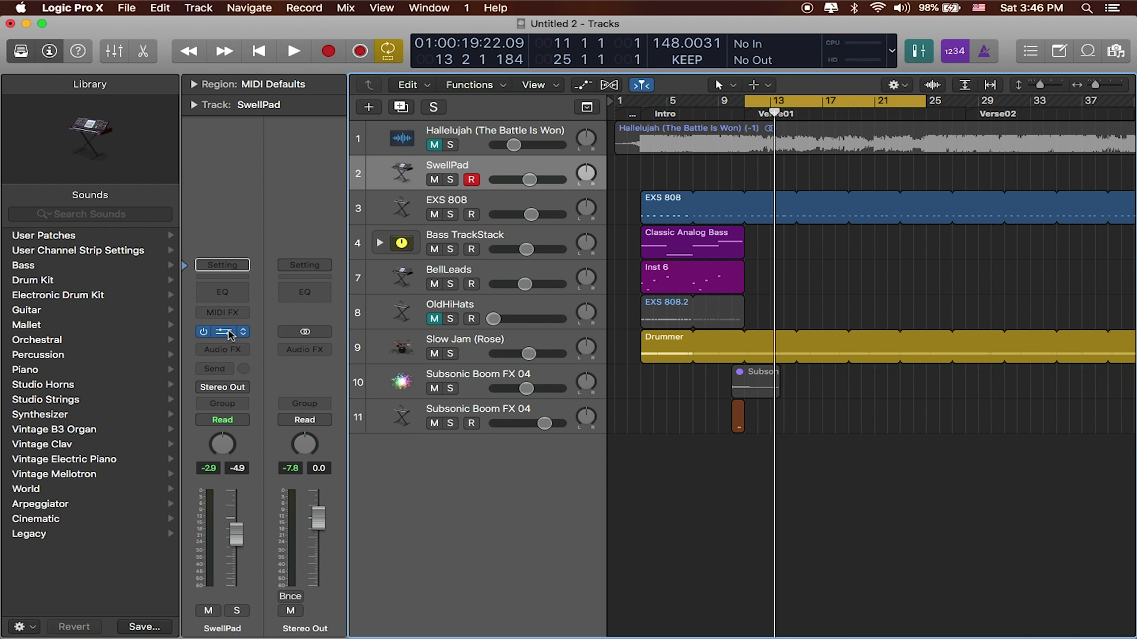
Open the empty Send slot menu on the SwellPad channel strip.
click(225, 370)
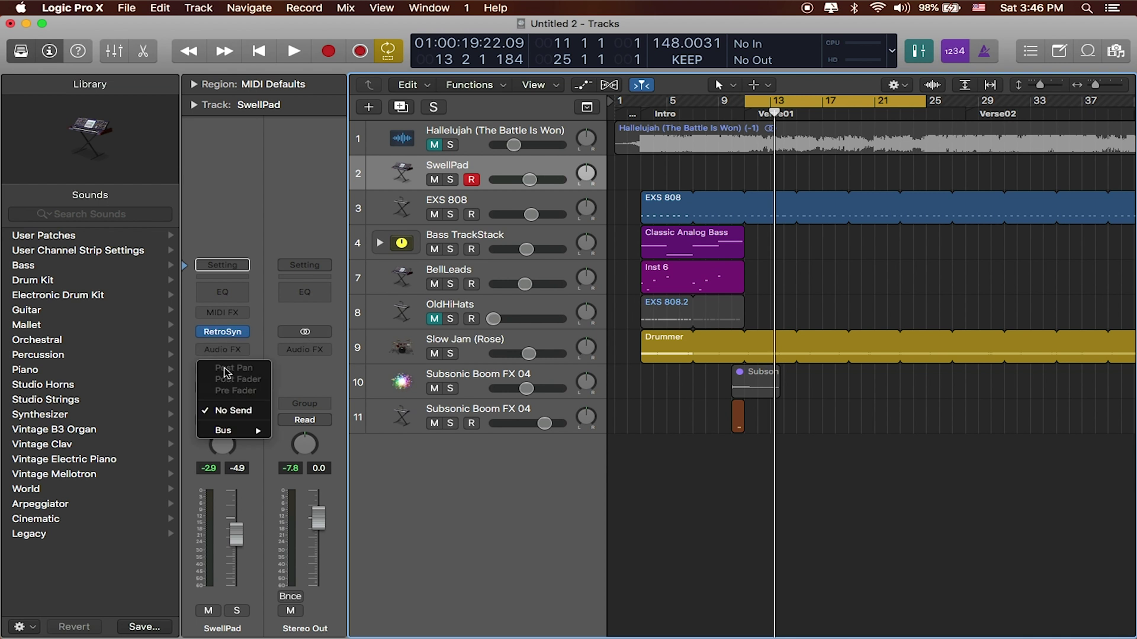
Route the SwellPad send to Bus 3 and raise the send level nearly to full.
mouse_move(247, 435)
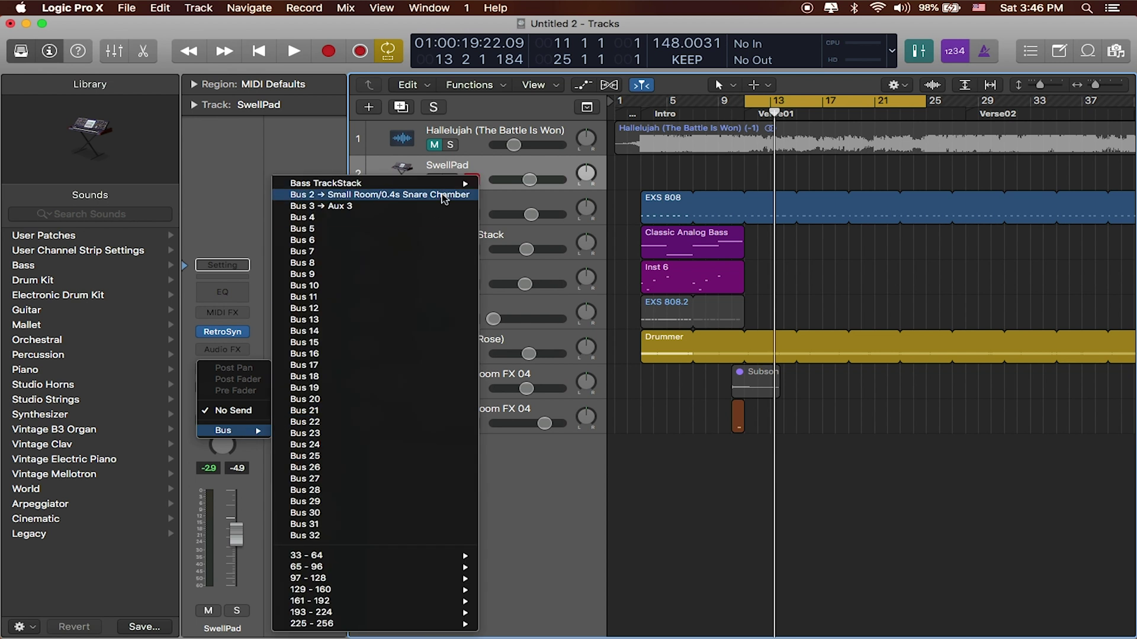
click(401, 208)
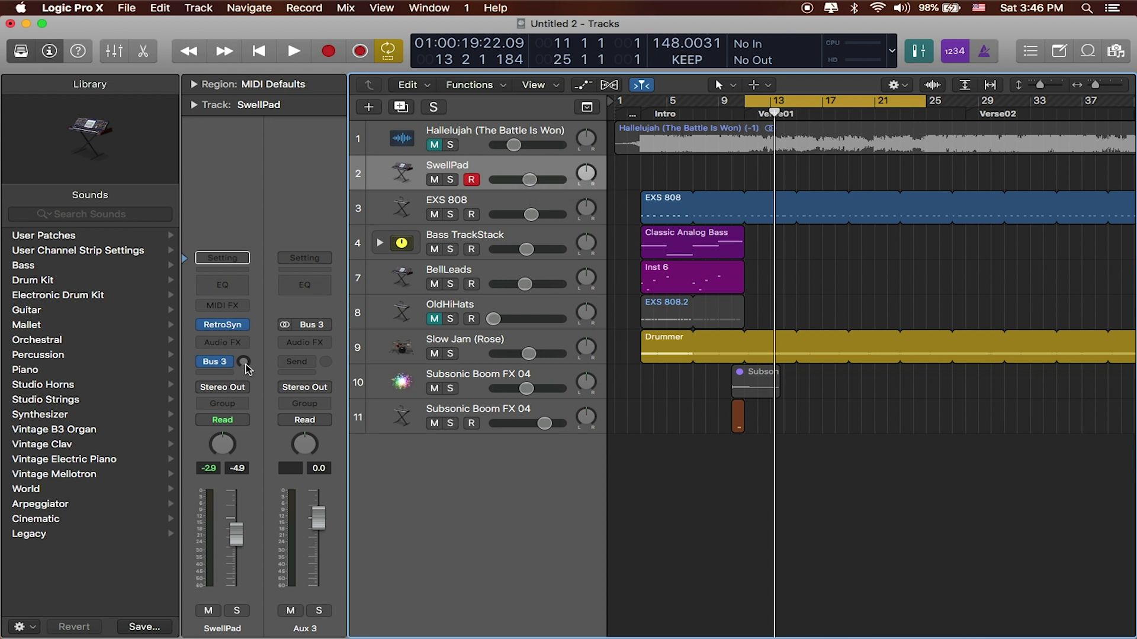
drag(243, 363, 243, 356)
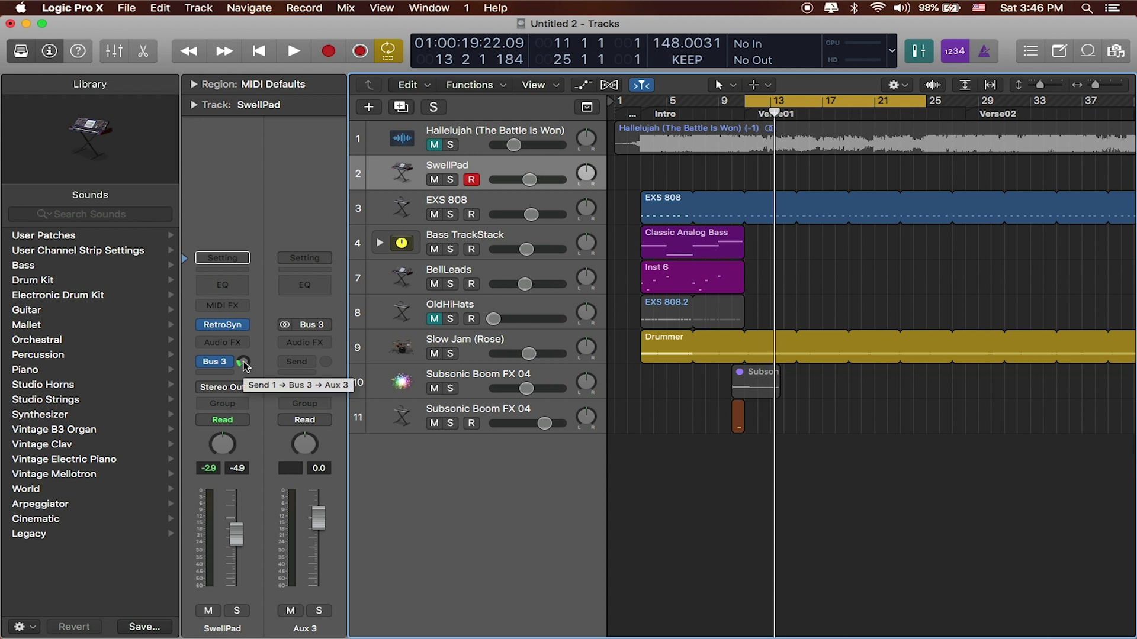
drag(244, 362, 259, 369)
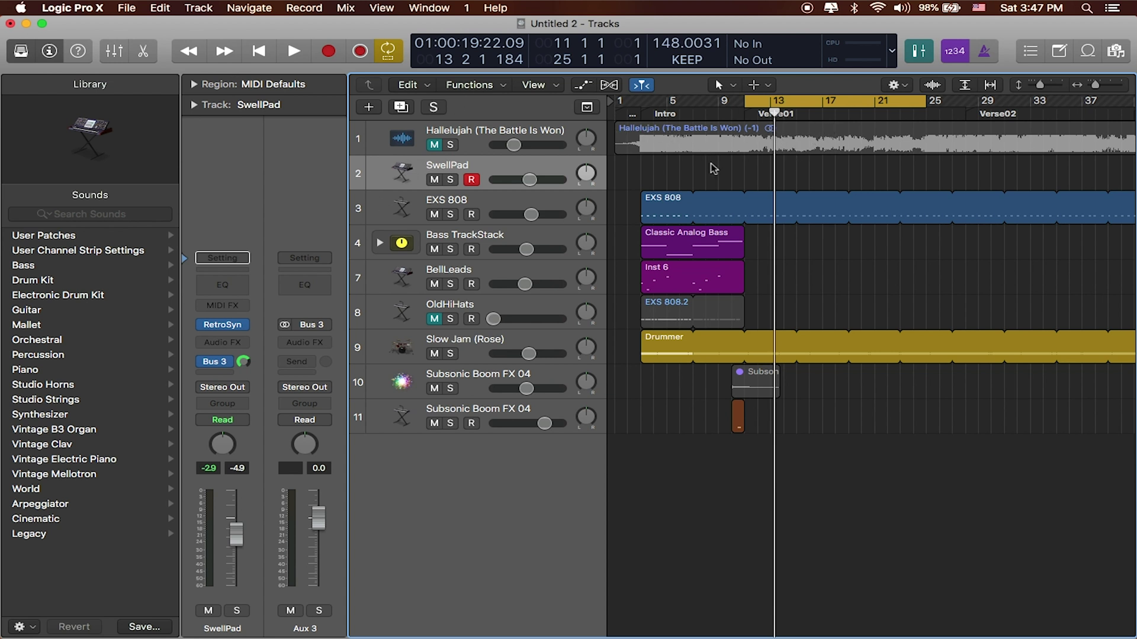
Unmute Hallelujah and record a SwellPad take spanning roughly bars 11 to 25.
click(431, 145)
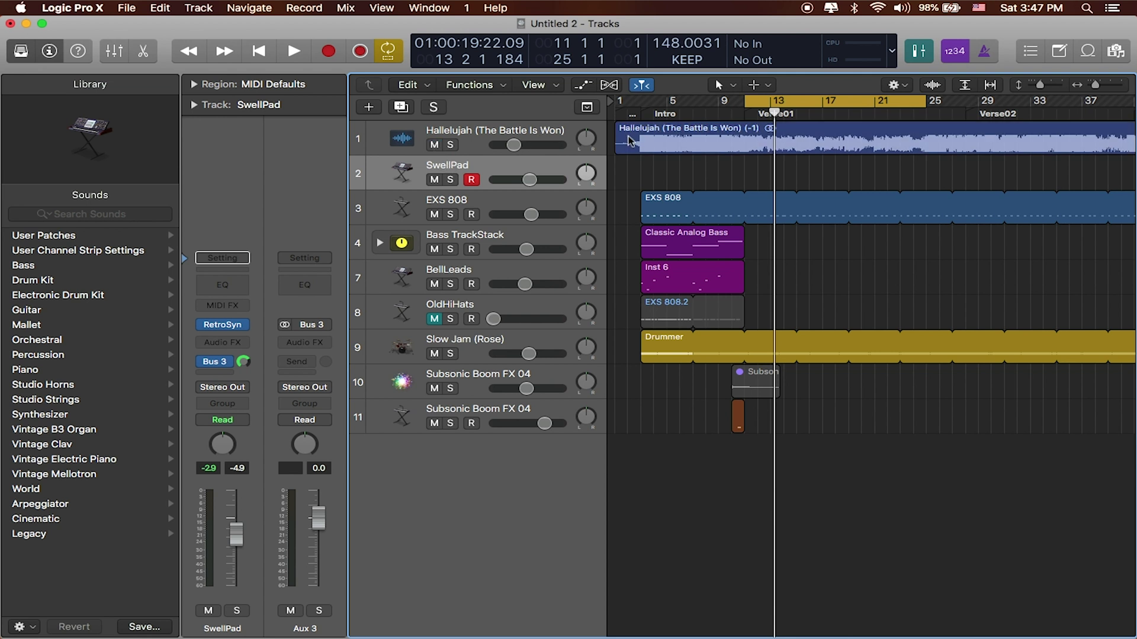
scroll(816, 164, right, 2)
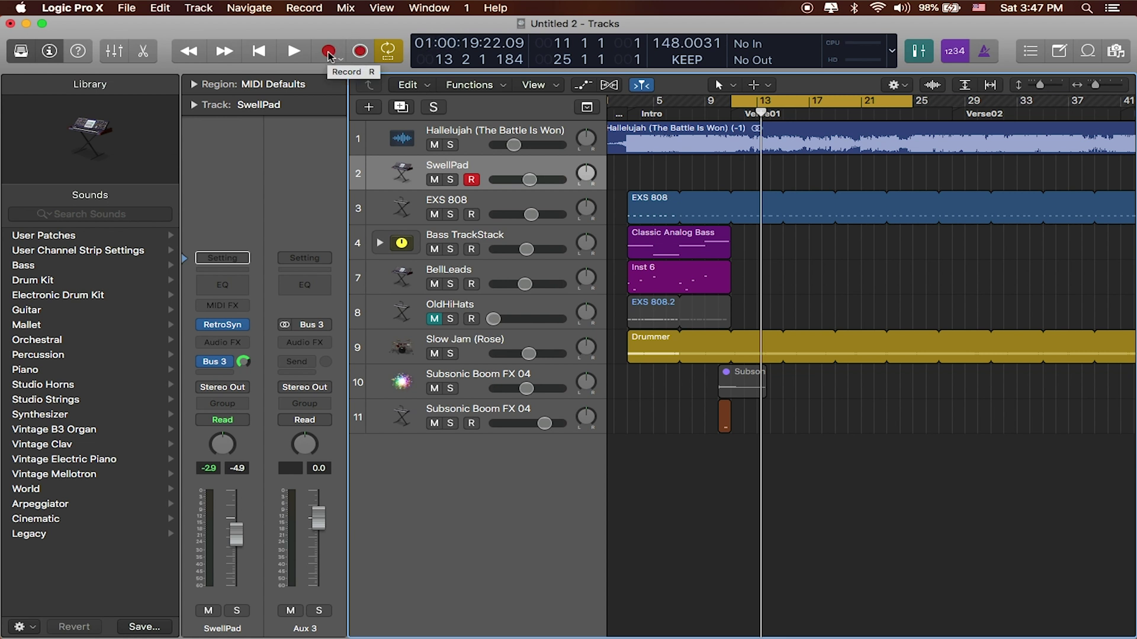
click(328, 52)
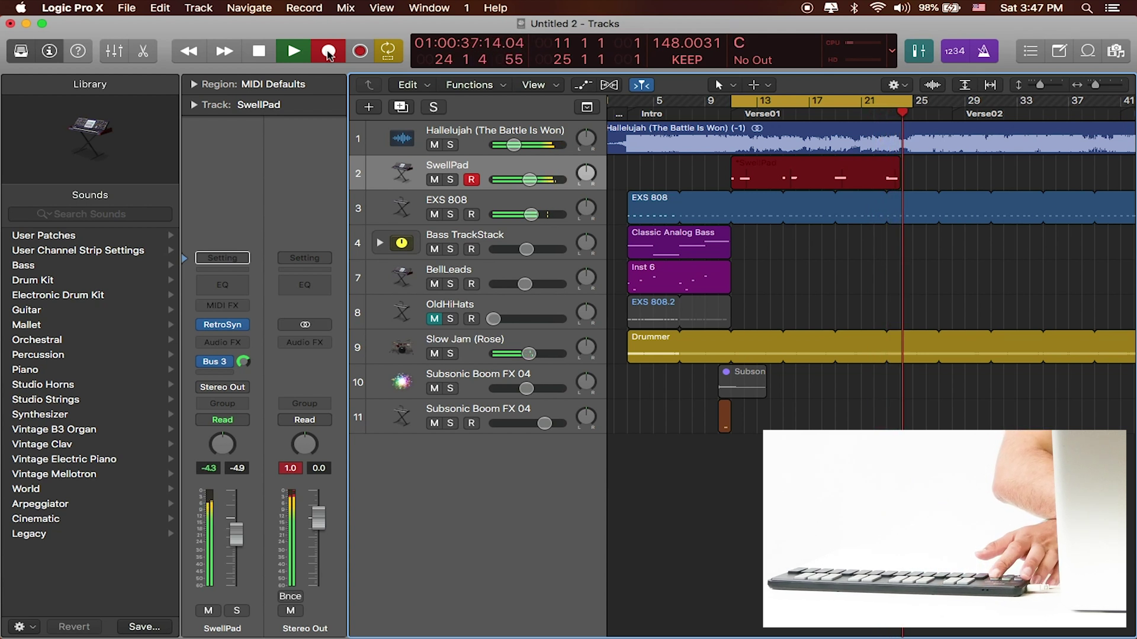
click(329, 52)
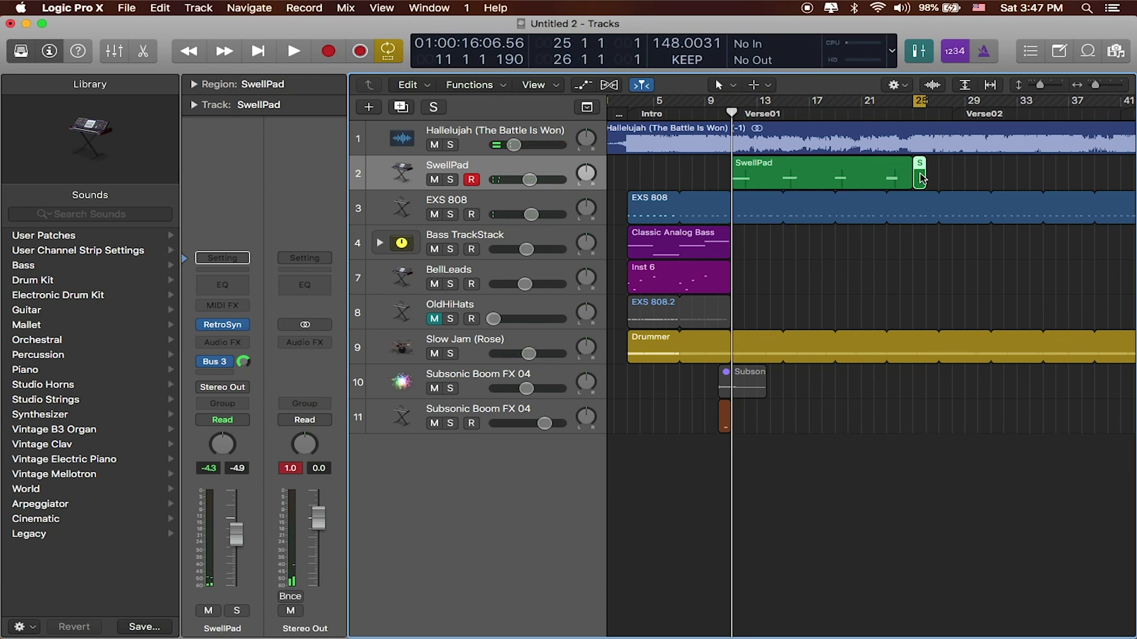
Delete the stray short region, cycle the SwellPad region and play the take back.
key(Delete)
click(827, 174)
key(cmd+u)
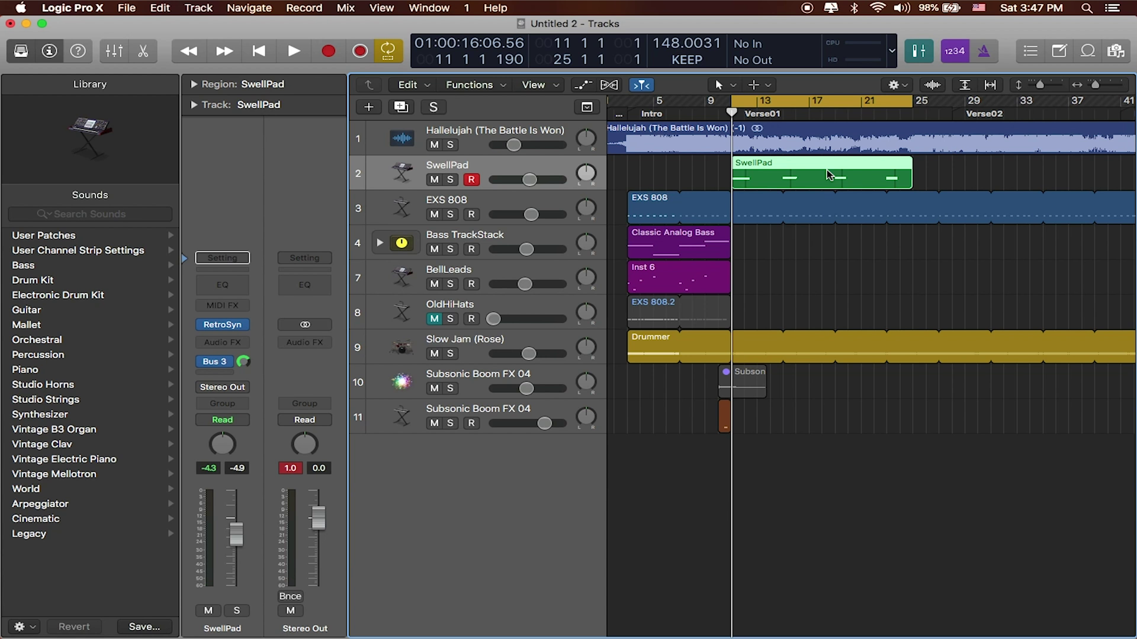
key(space)
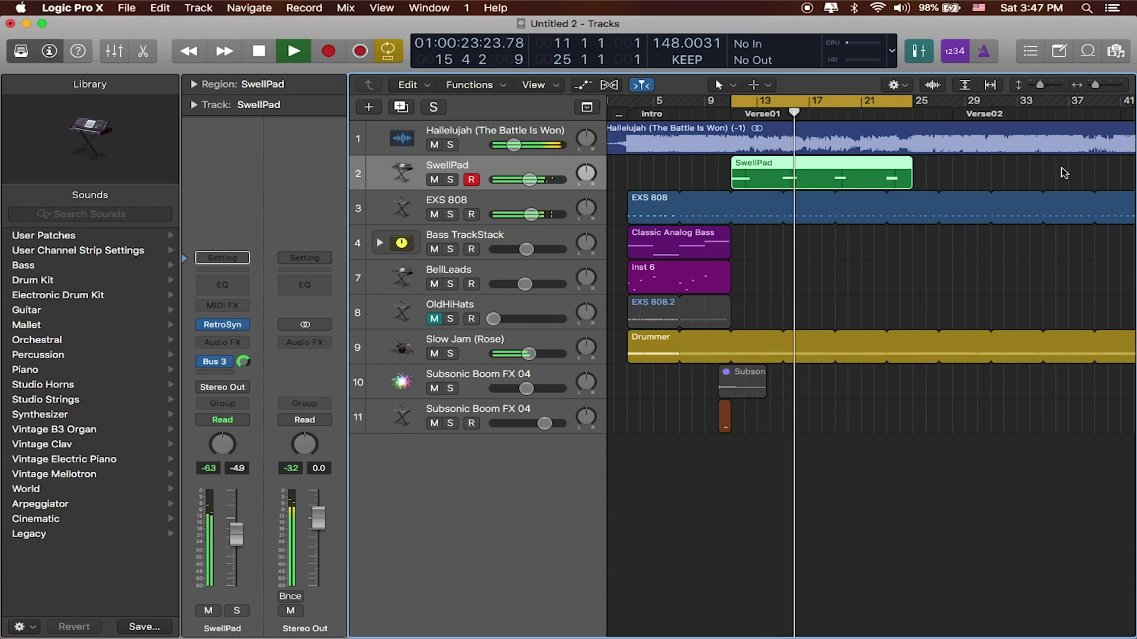
key(space)
Play the take again with the Hallelujah track soloed, then unsolo it.
click(450, 145)
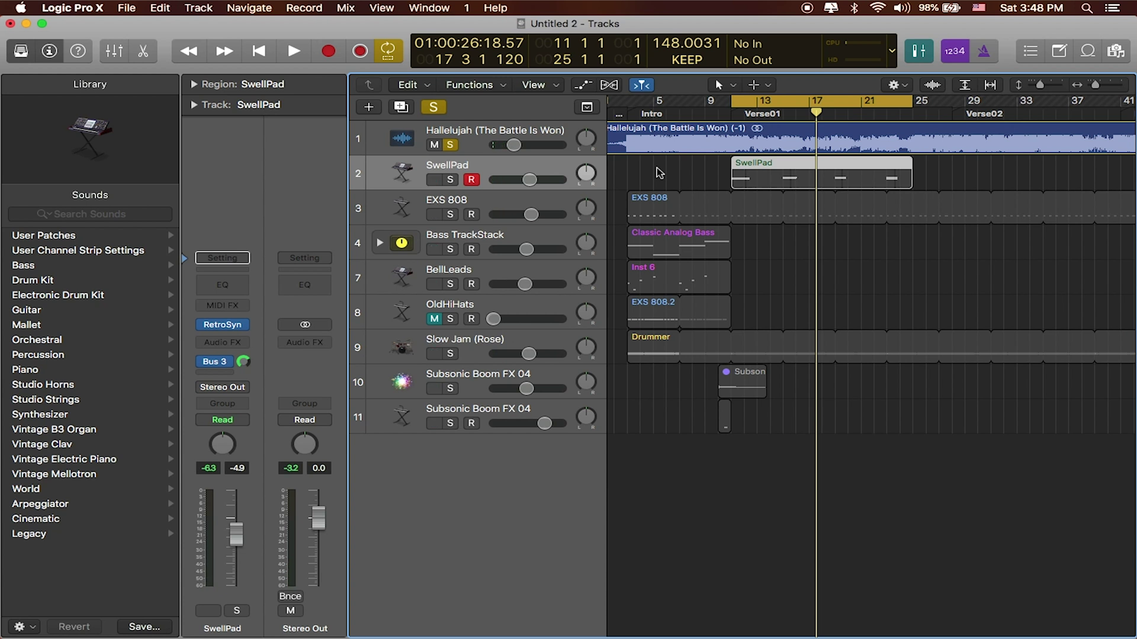
key(space)
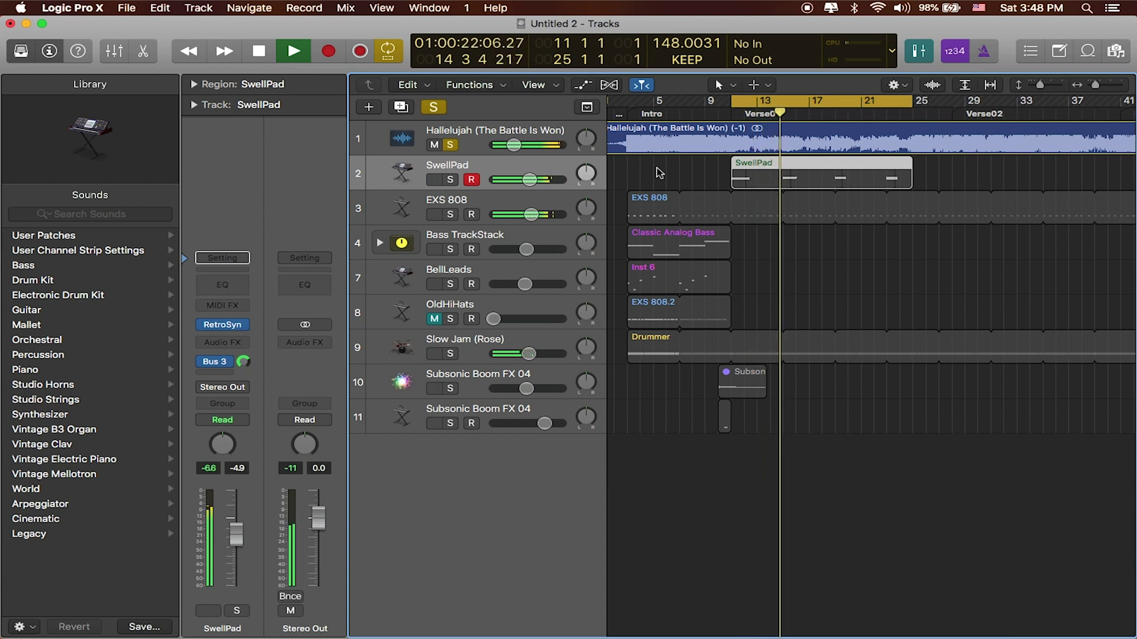
key(space)
click(450, 144)
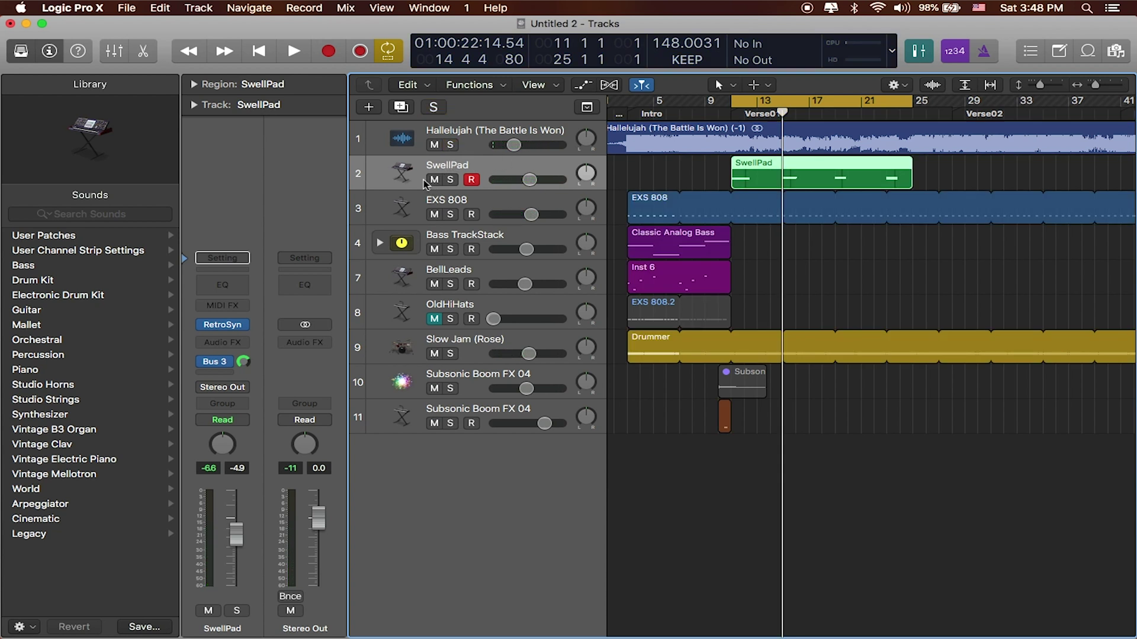
mouse_move(220, 366)
Add a new Software Instrument track using Ultrabeat (Drum Synth).
click(369, 108)
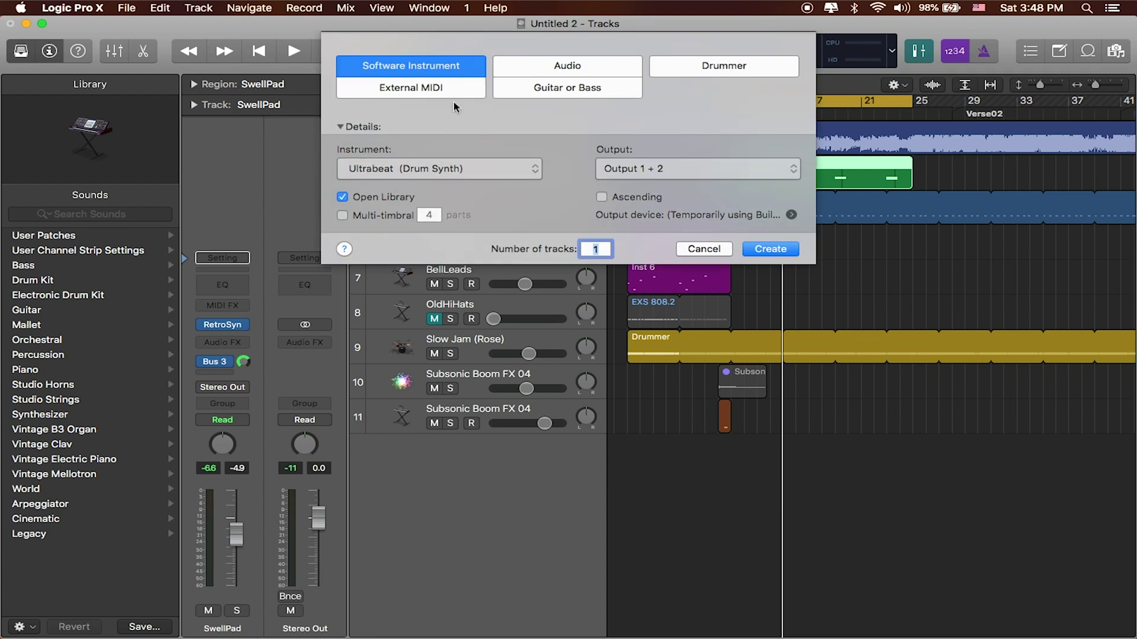
click(440, 65)
click(768, 251)
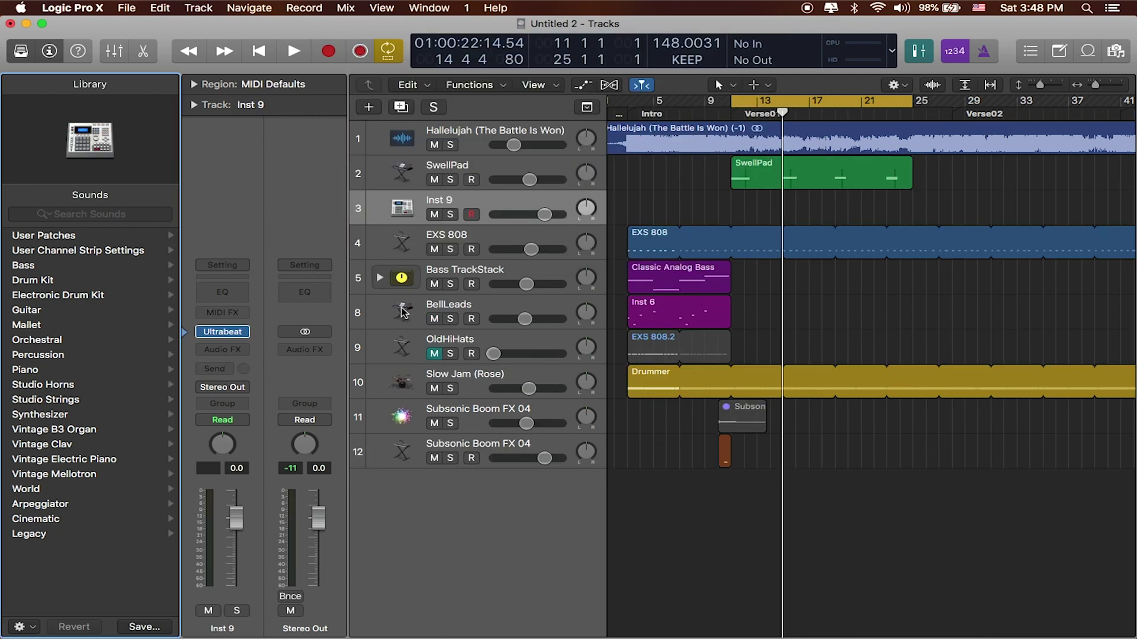
Load the Side Chain Gate drum kit and open the Ultrabeat window.
click(215, 334)
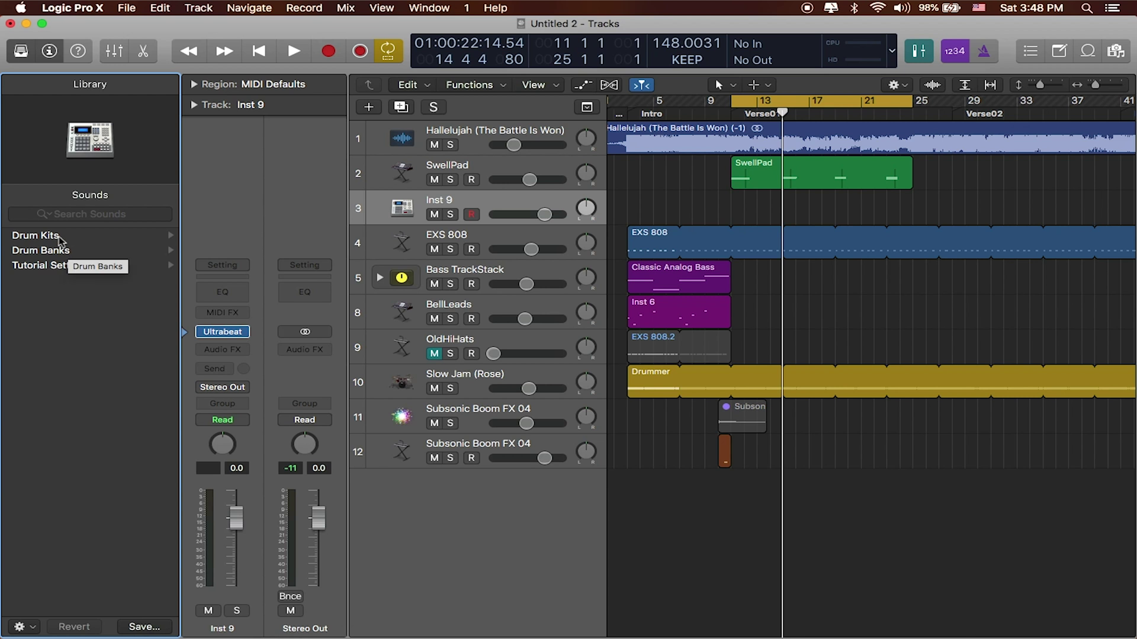
click(36, 235)
scroll(118, 383, down, 10)
scroll(118, 383, down, 12)
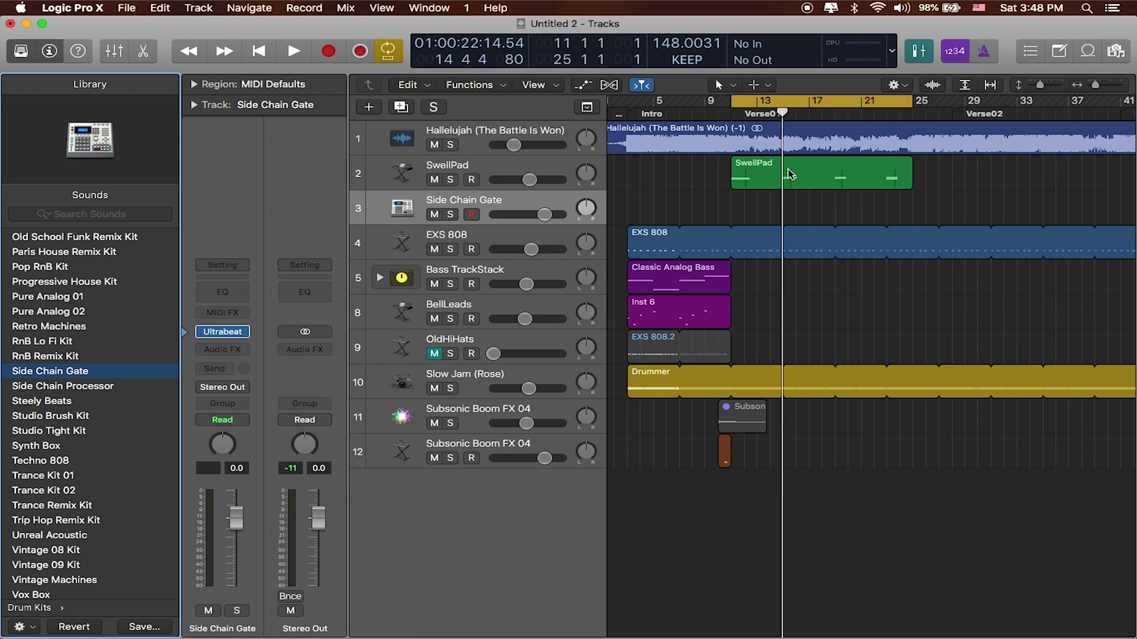
click(223, 333)
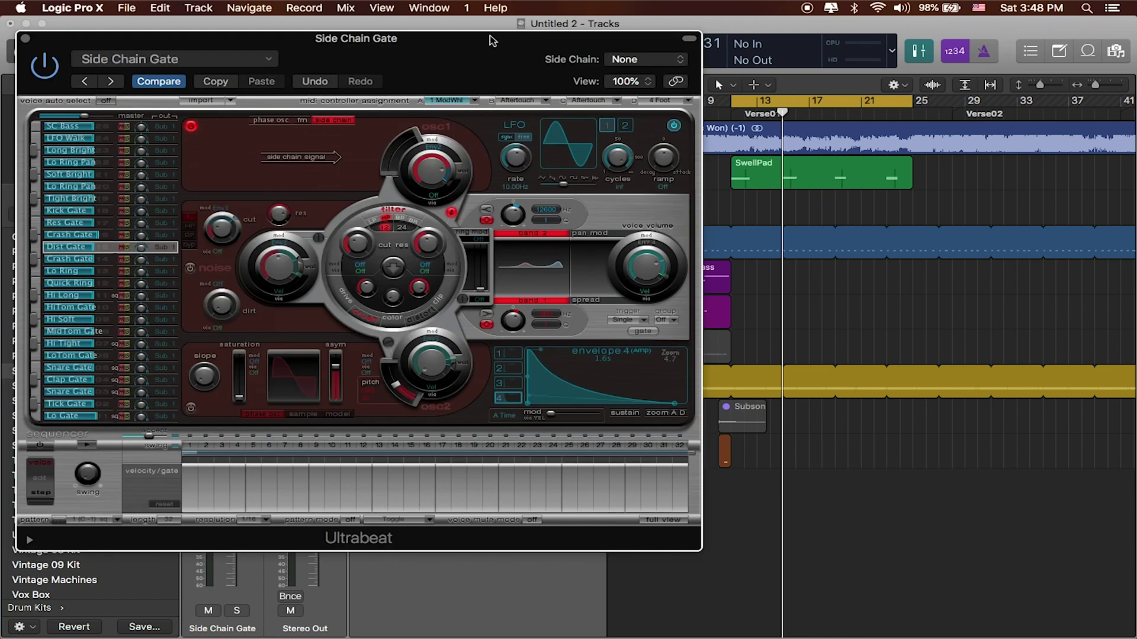
Set Ultrabeat's side chain to Bus 3 (SwellPad) and switch on the step sequencer.
drag(491, 40, 673, 38)
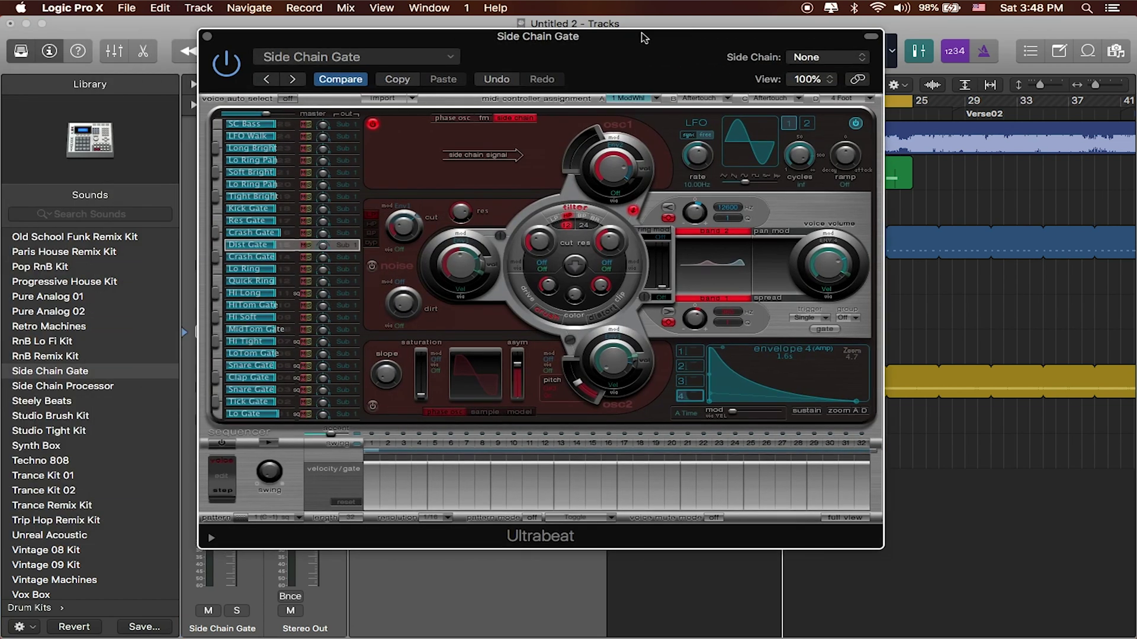
click(858, 61)
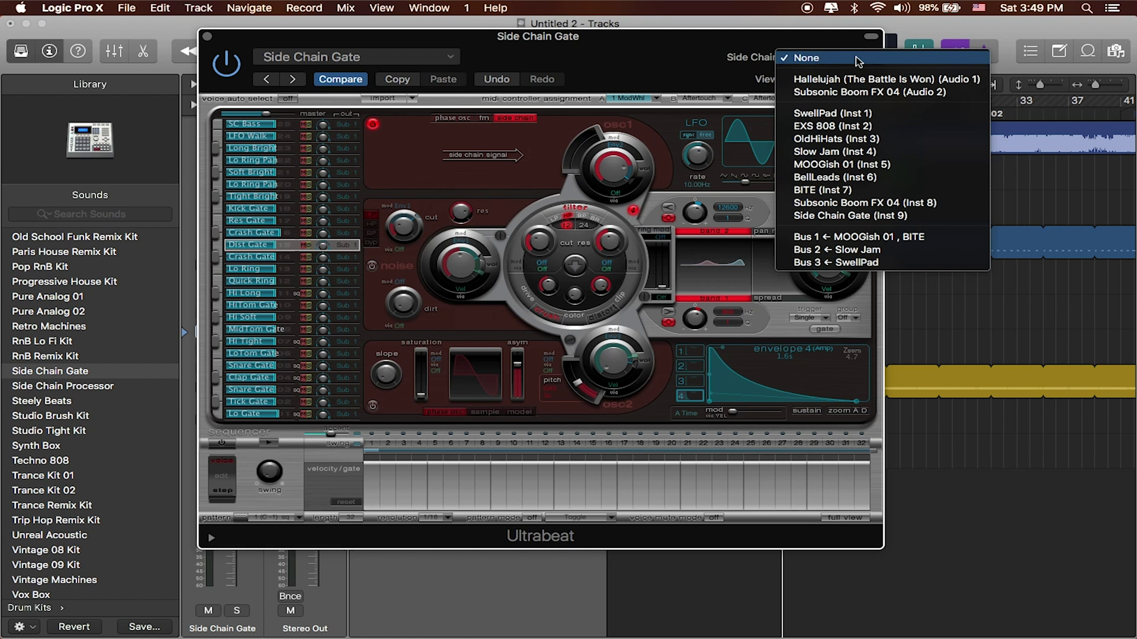
click(877, 262)
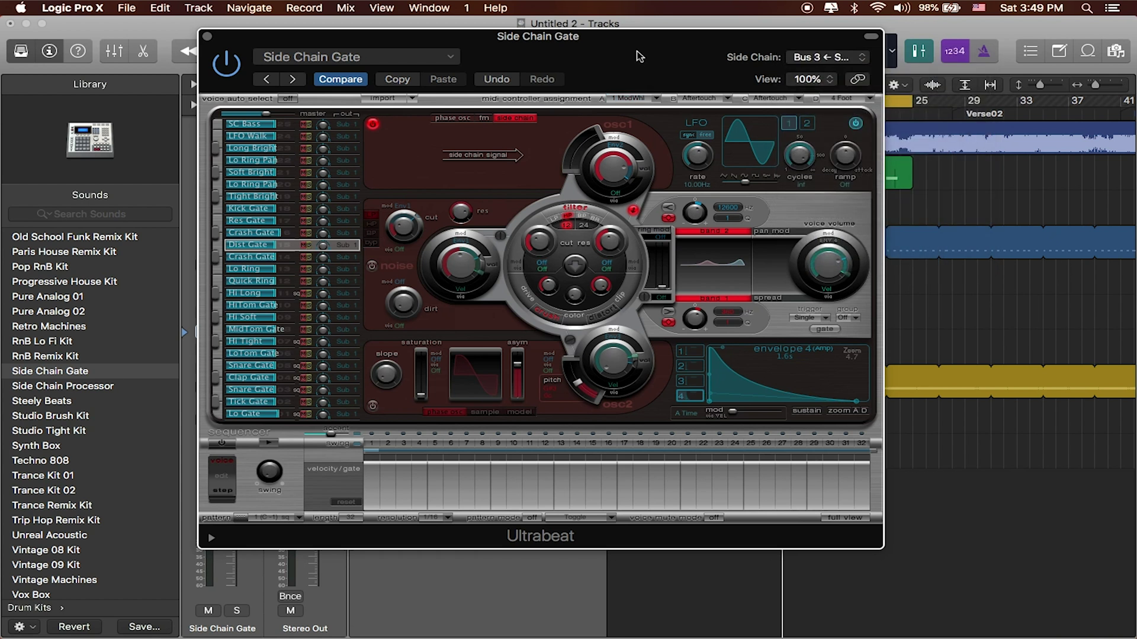
drag(640, 56, 660, 57)
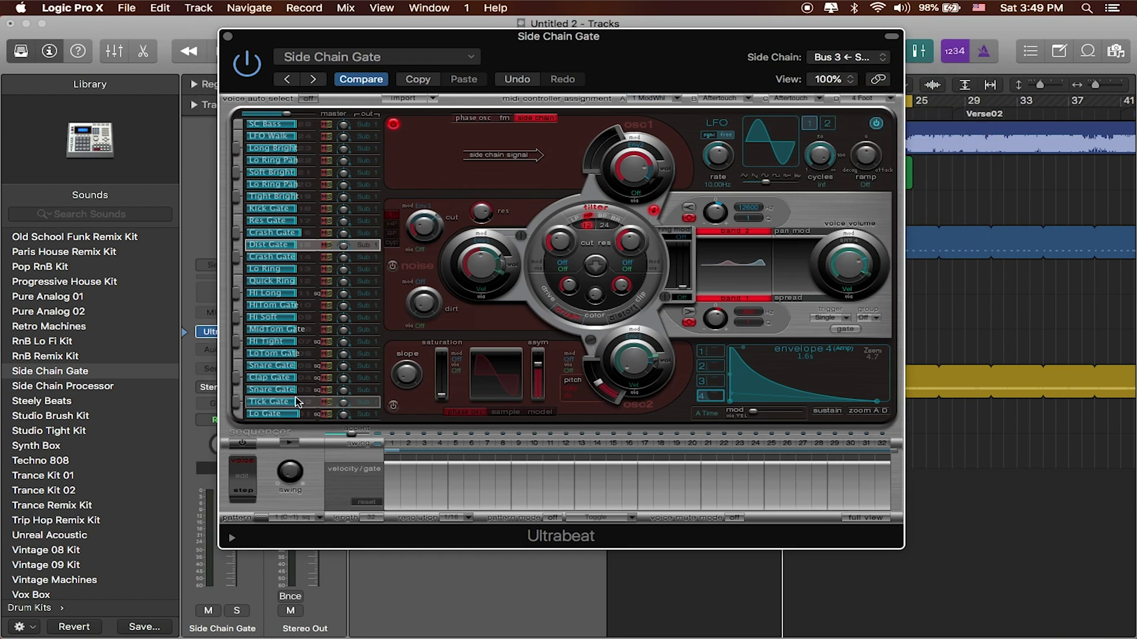
click(242, 444)
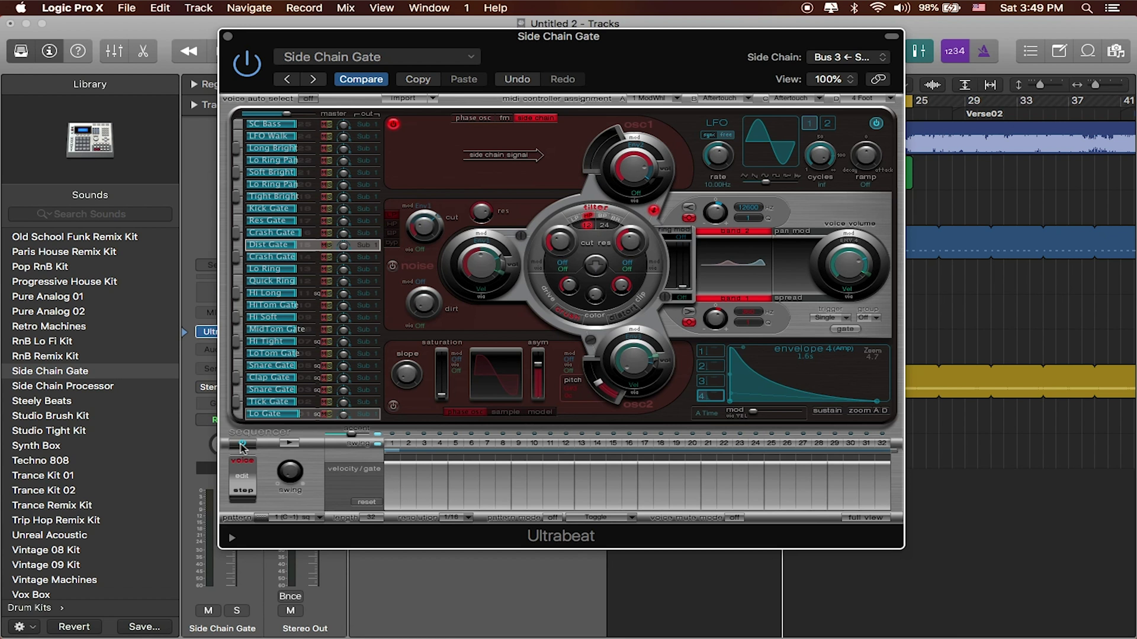
click(868, 519)
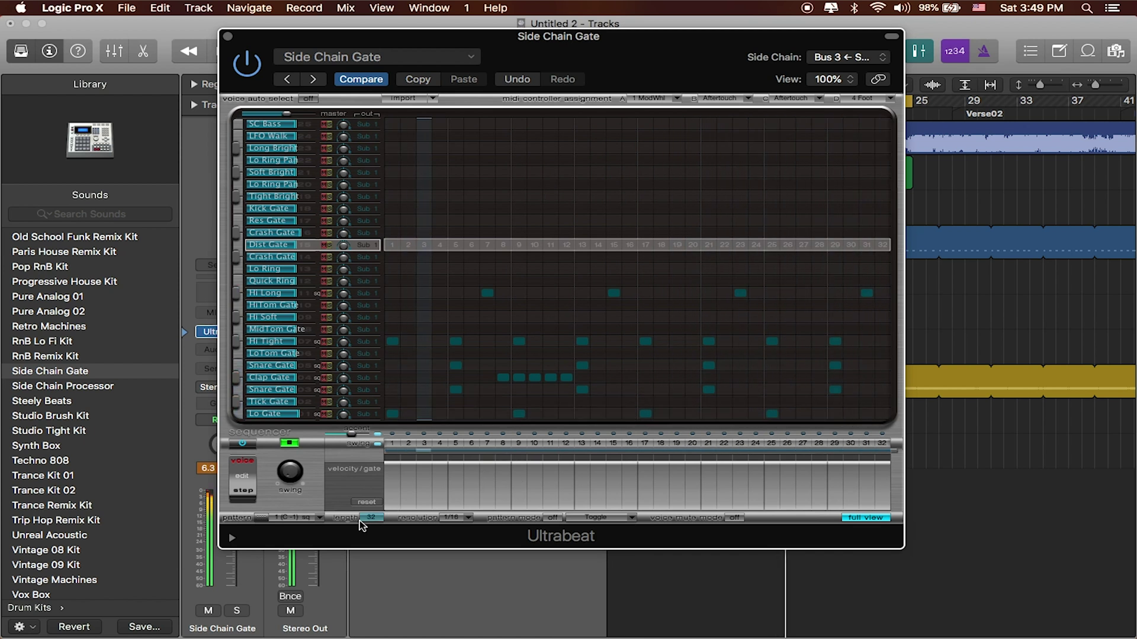
Select the LoTom Gate voice and play gating pattern 2 (C#-1).
click(318, 519)
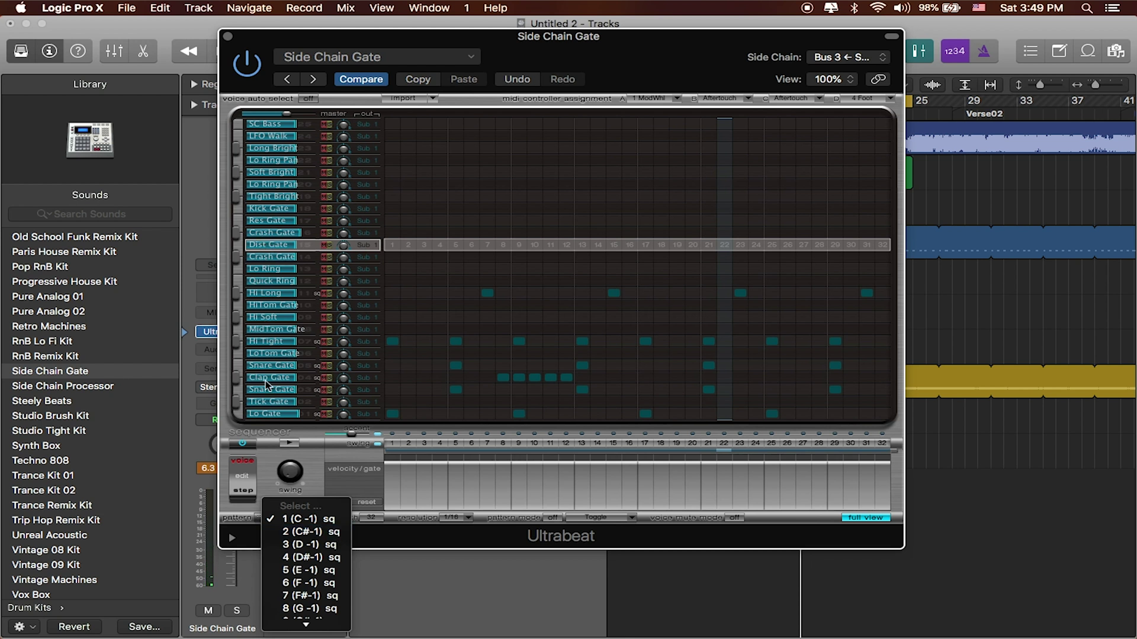
click(278, 267)
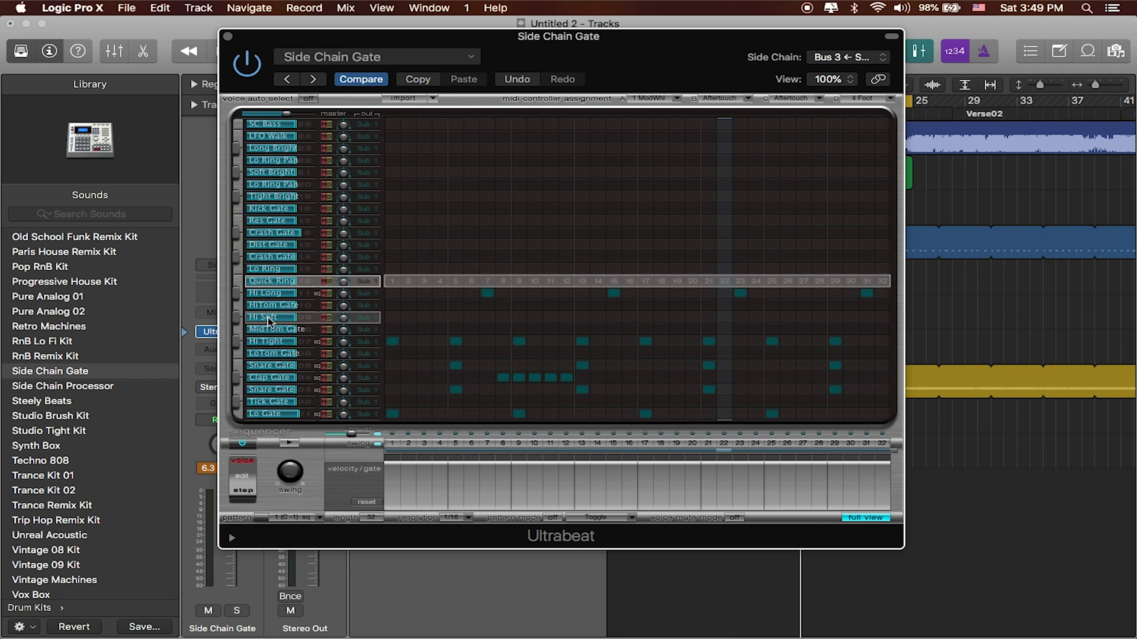
click(270, 390)
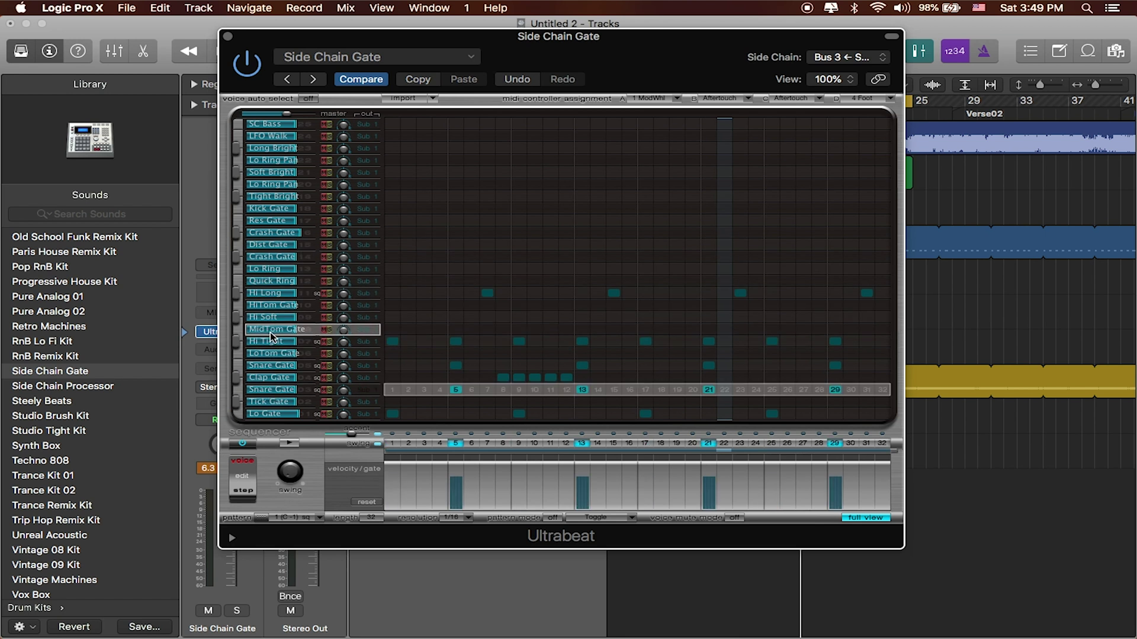
click(272, 353)
click(310, 519)
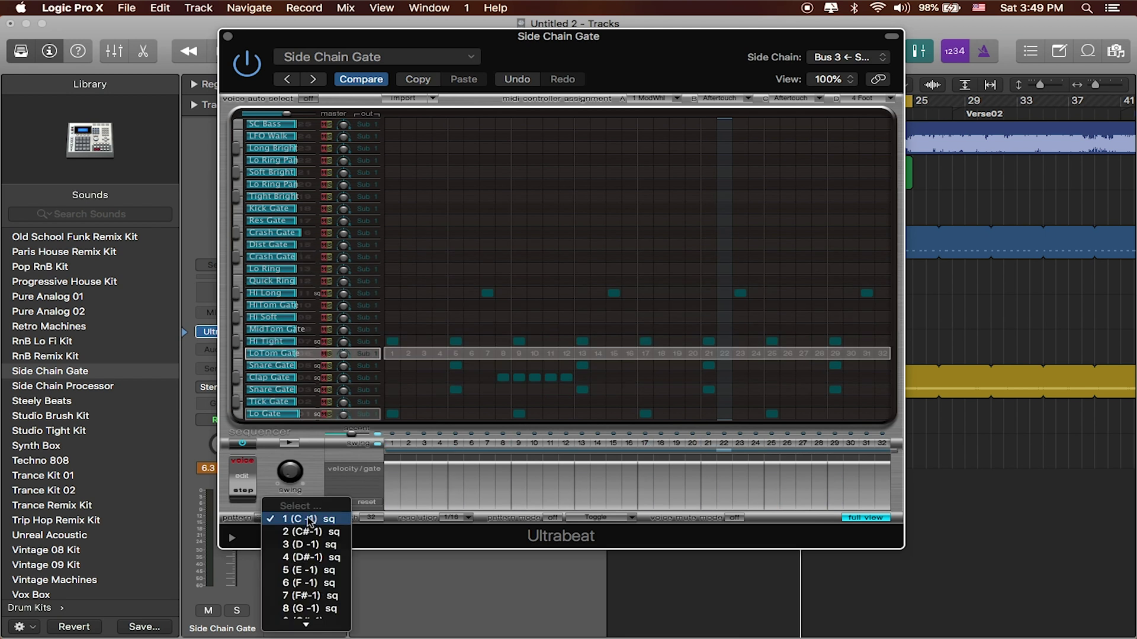
click(307, 532)
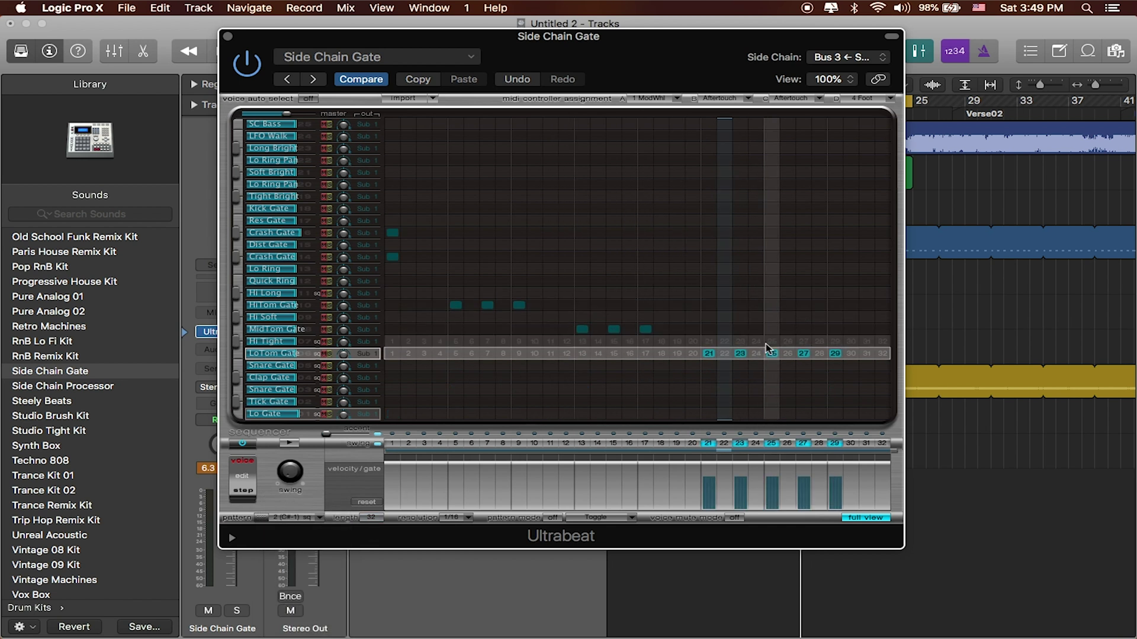
key(space)
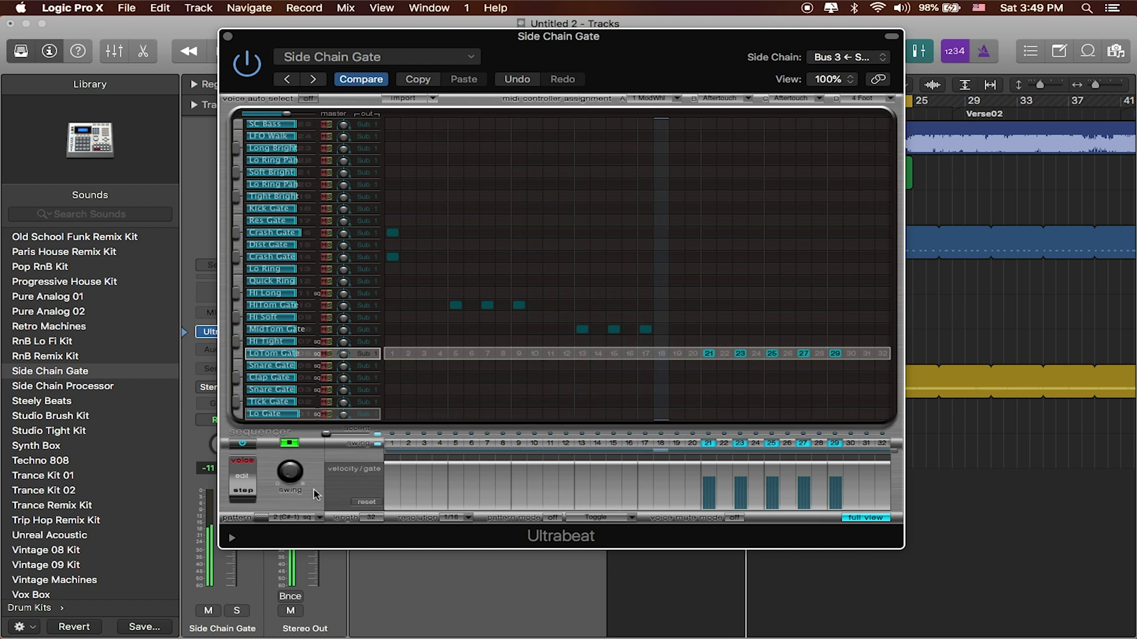
Audition patterns 3, 5, 8 and 13 (C 0), then stop playback.
click(296, 518)
click(317, 532)
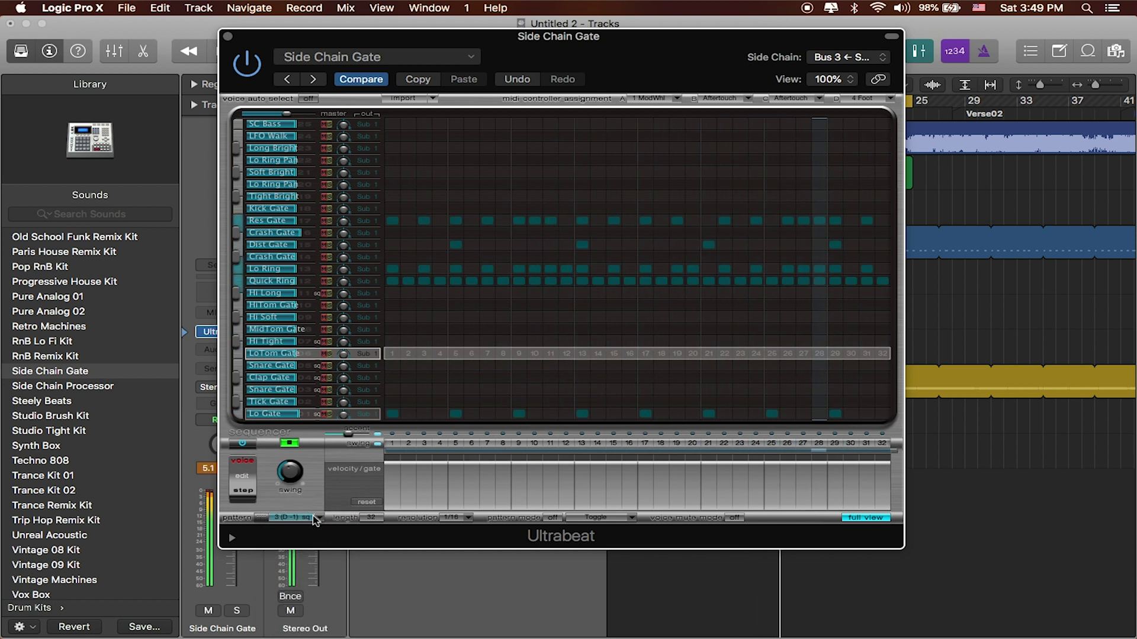
click(318, 518)
click(317, 545)
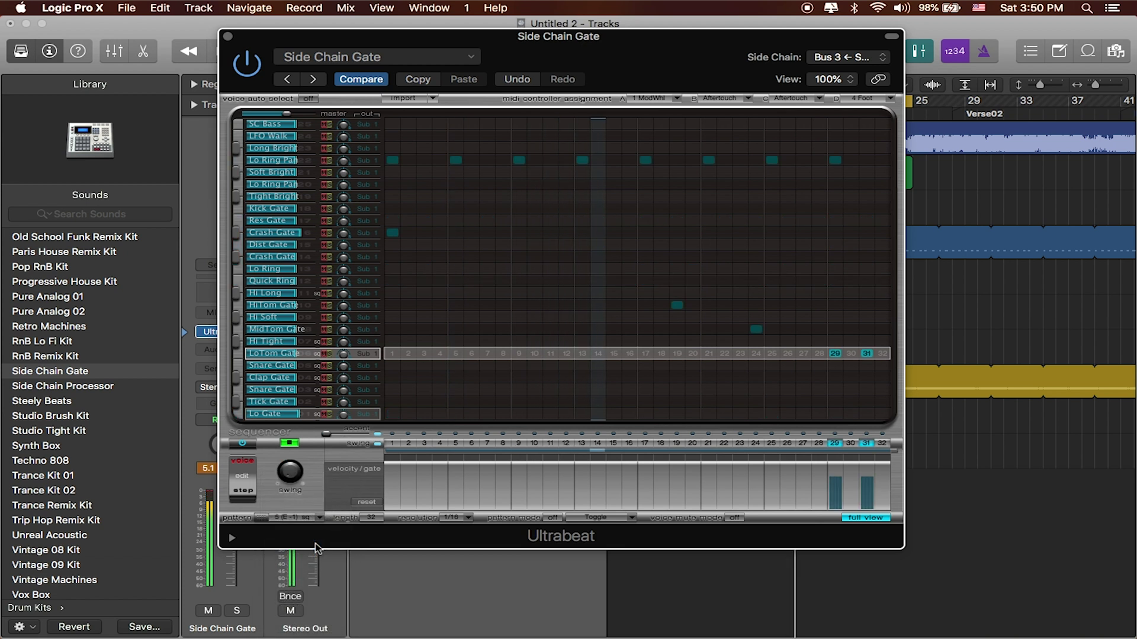
click(318, 517)
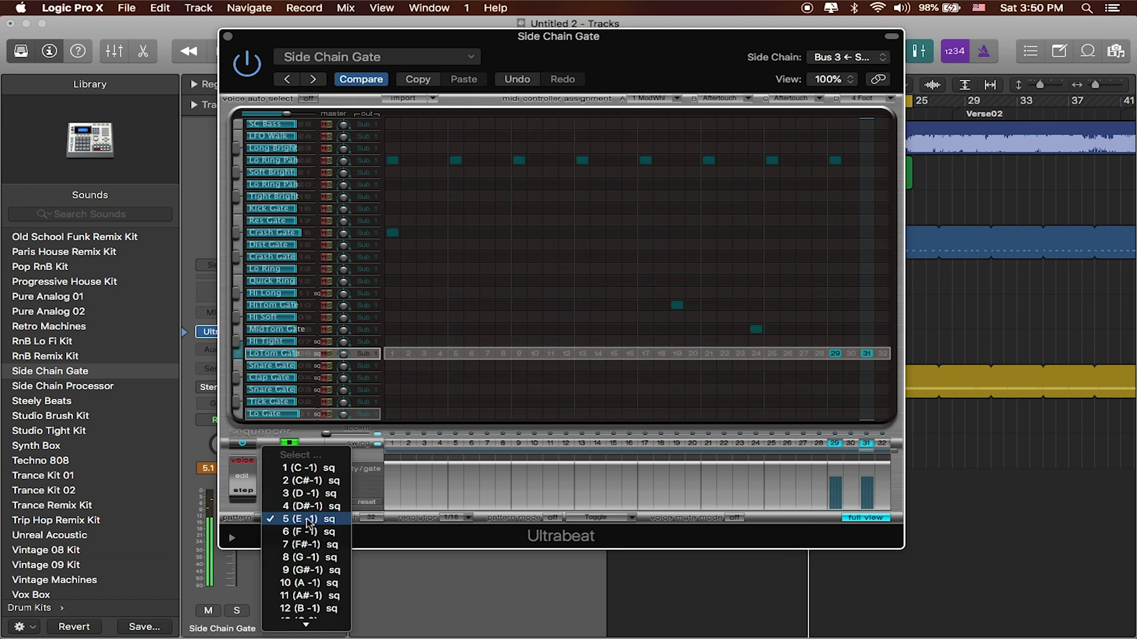
click(308, 557)
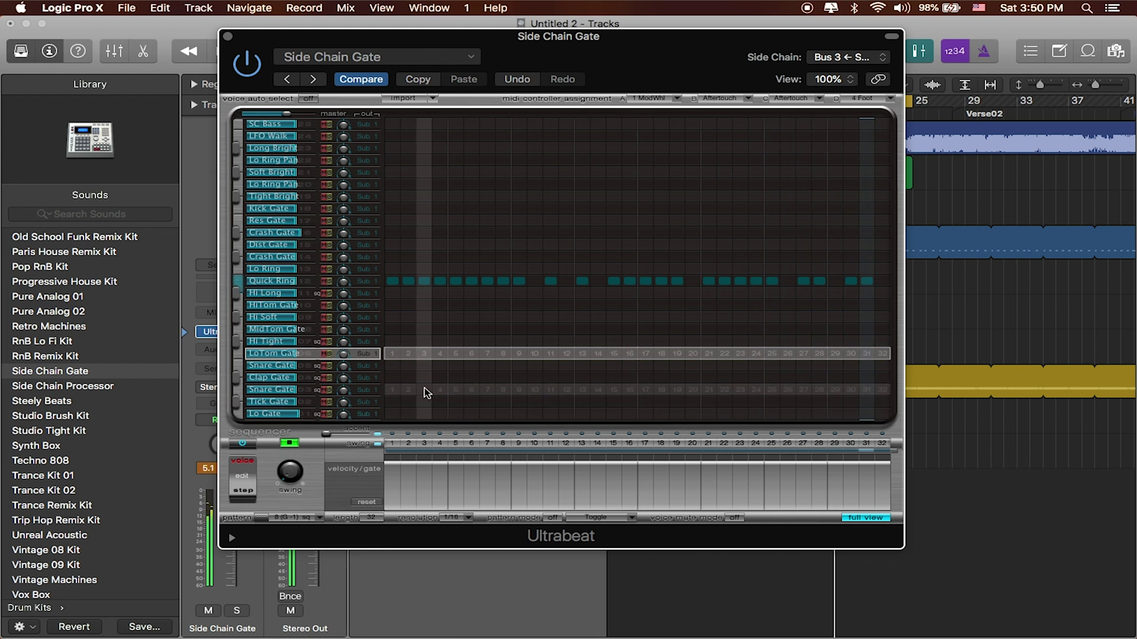
click(300, 518)
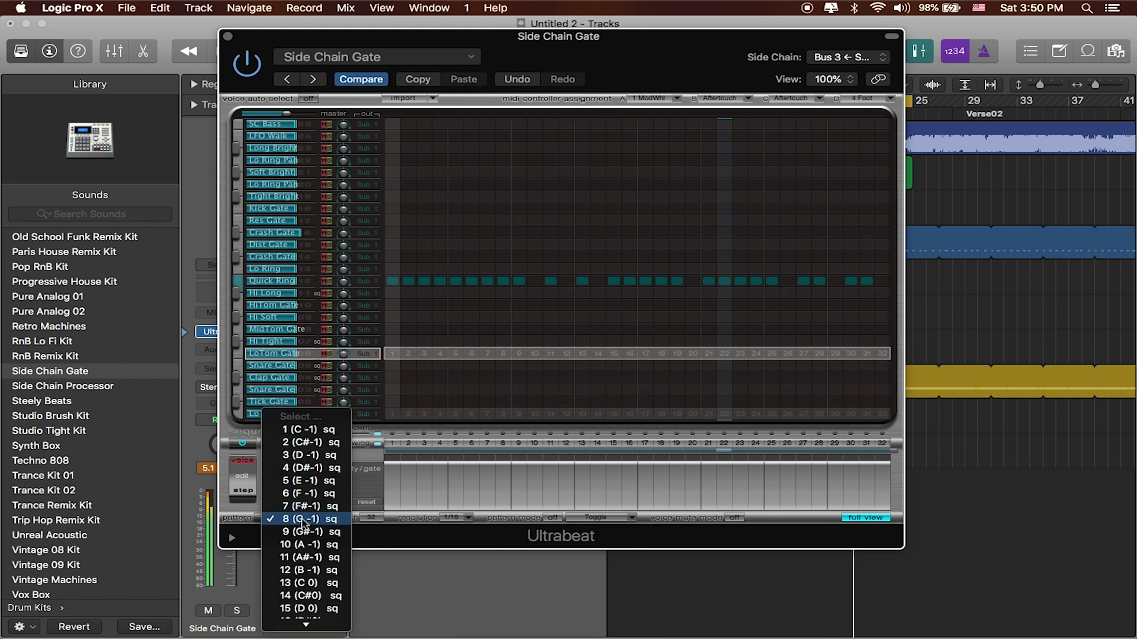
click(303, 582)
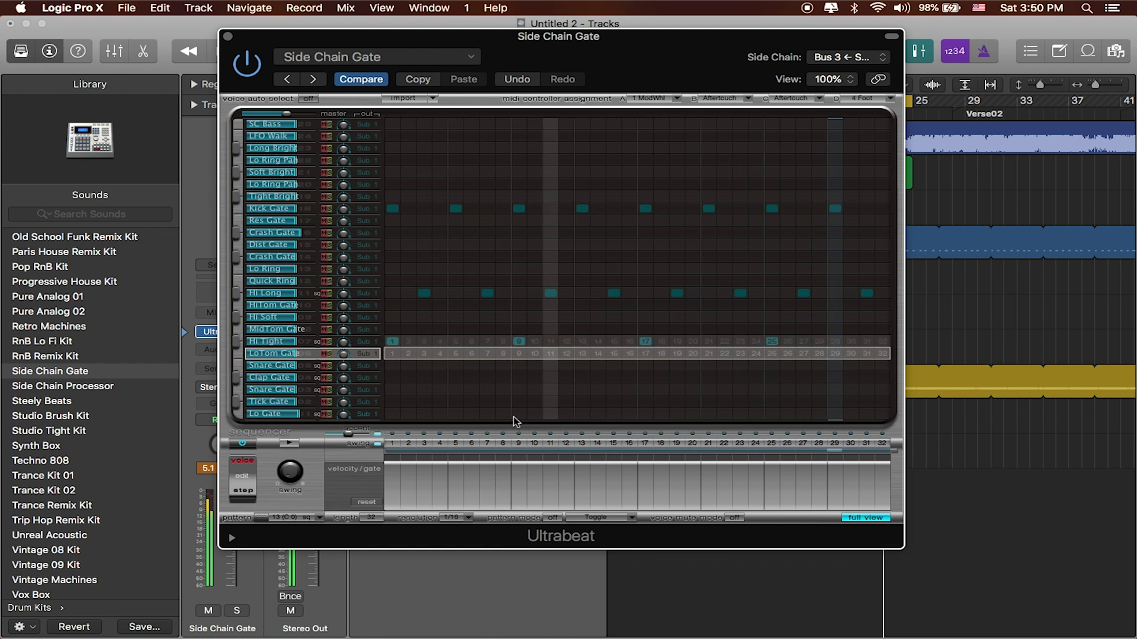
key(space)
click(314, 520)
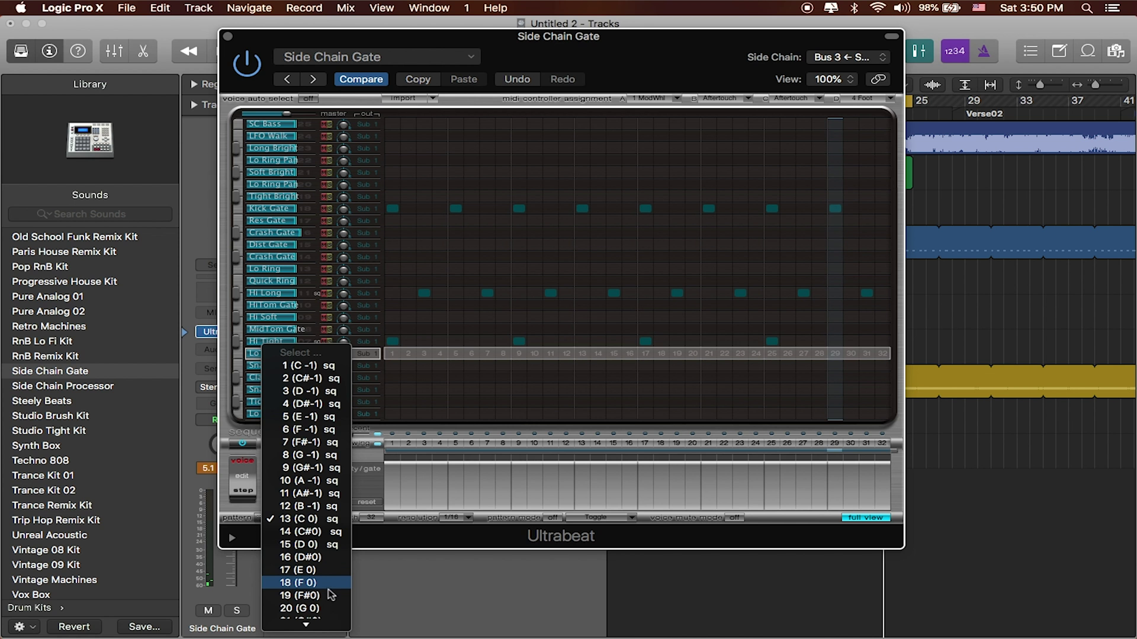
Load empty pattern 17 (E 0) and add LoTom Gate hits on steps 4 and 7.
mouse_move(318, 635)
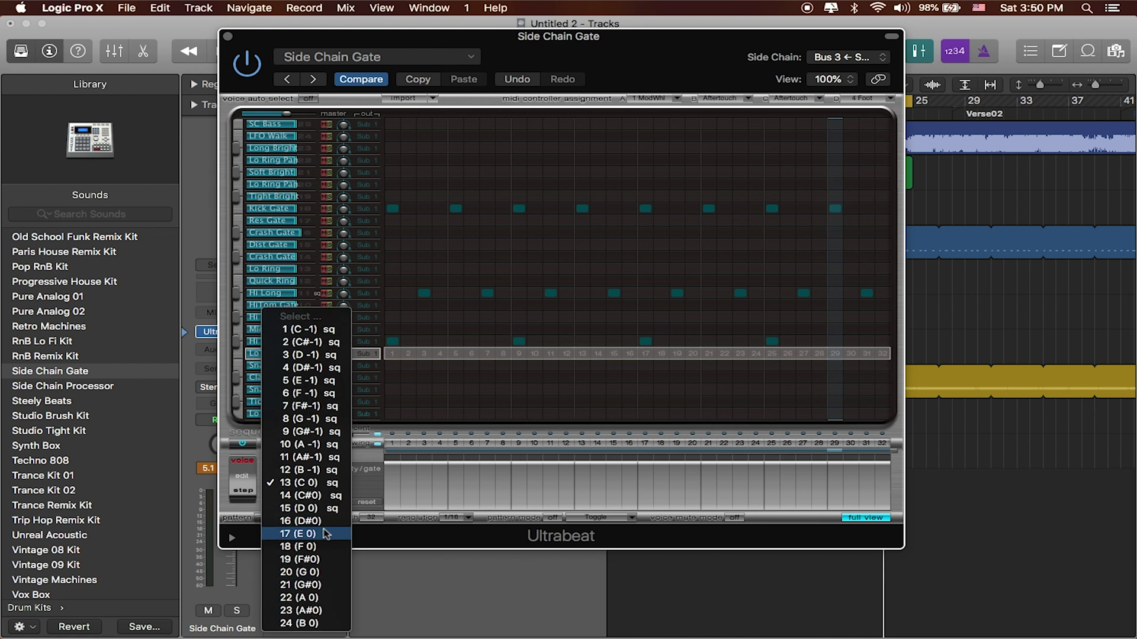
click(330, 539)
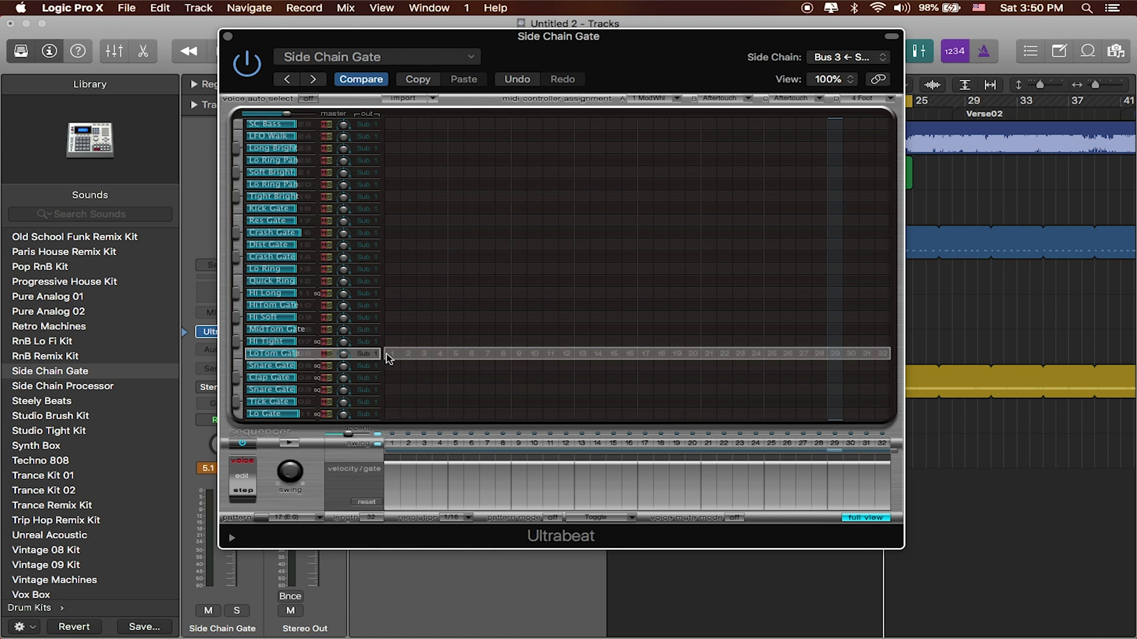
click(439, 353)
click(487, 353)
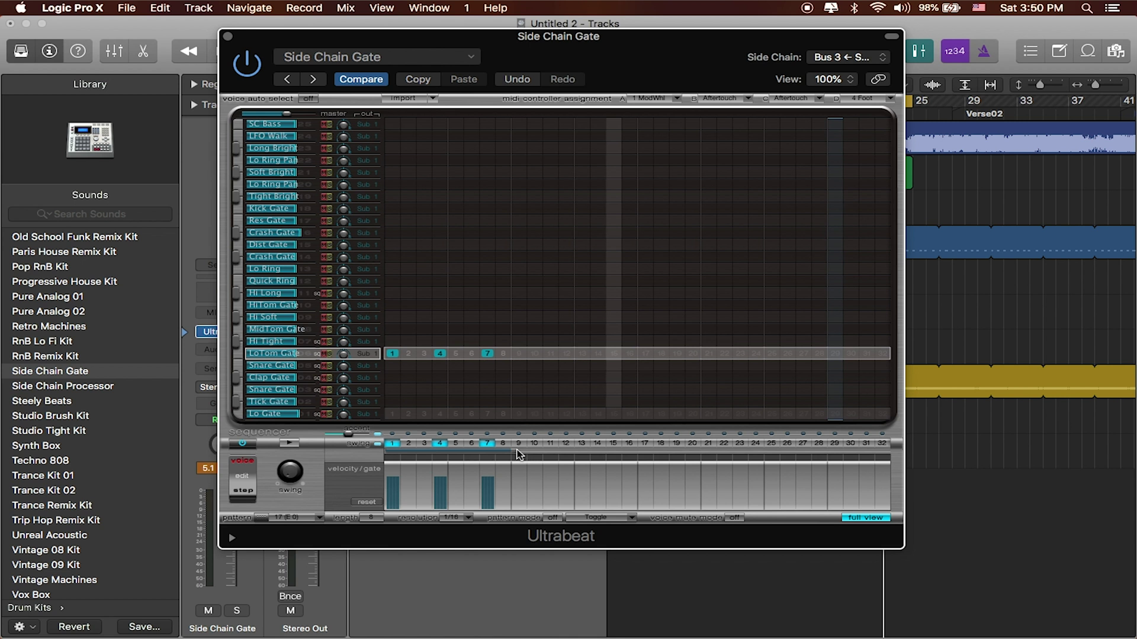
key(space)
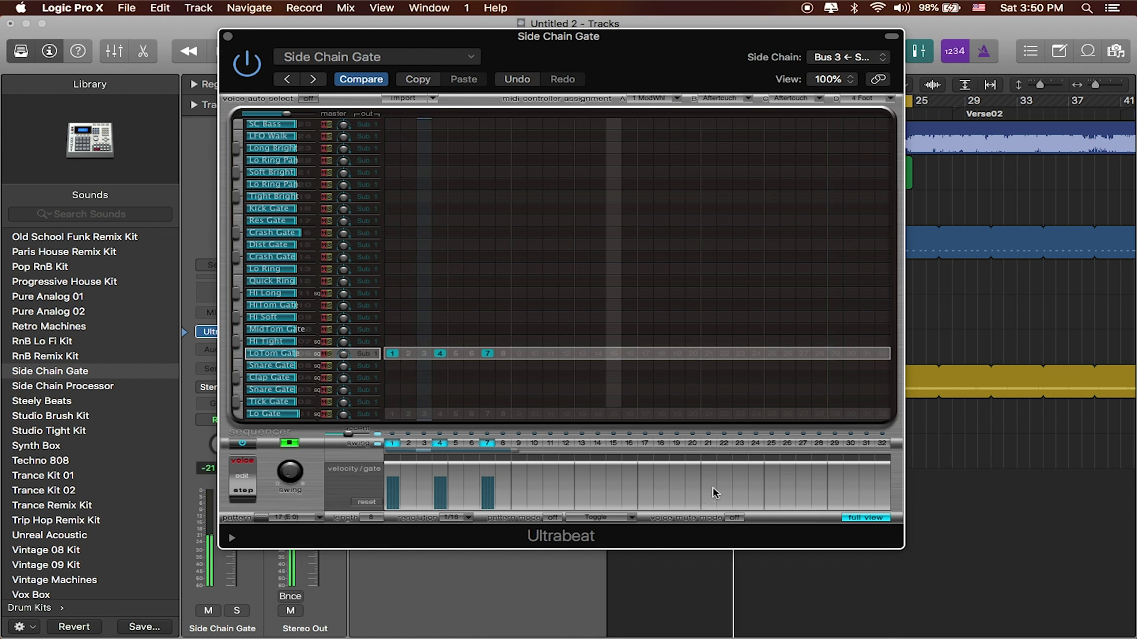
Add Hi Tight and MidTom Gate hits on steps 1, 4 and 7, moving step 4 to 3.
click(392, 341)
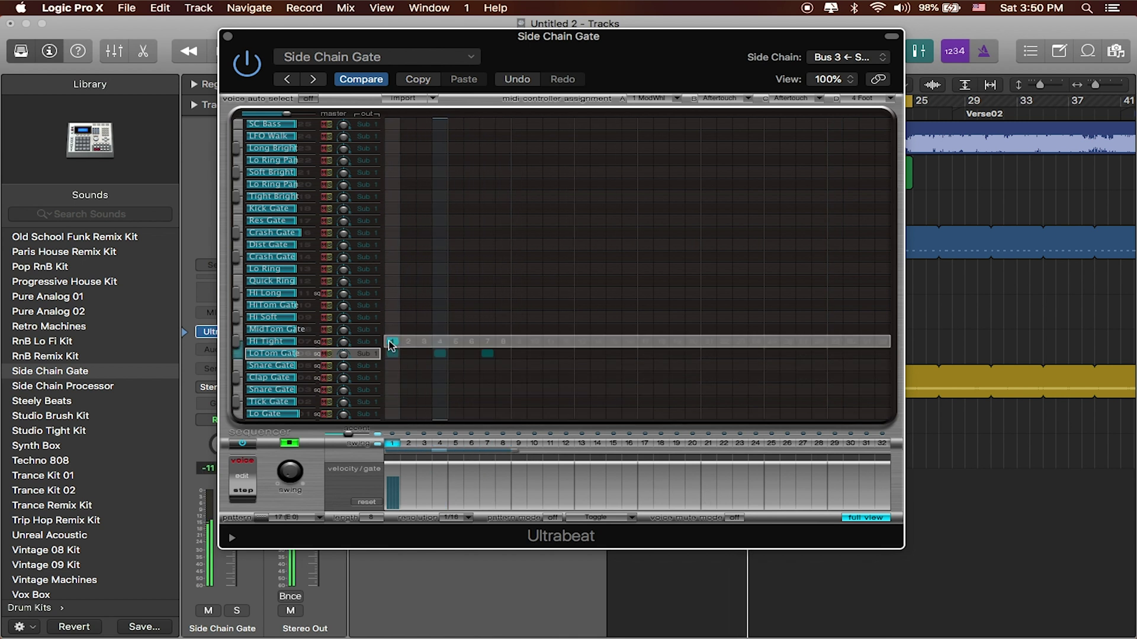
click(439, 341)
click(488, 341)
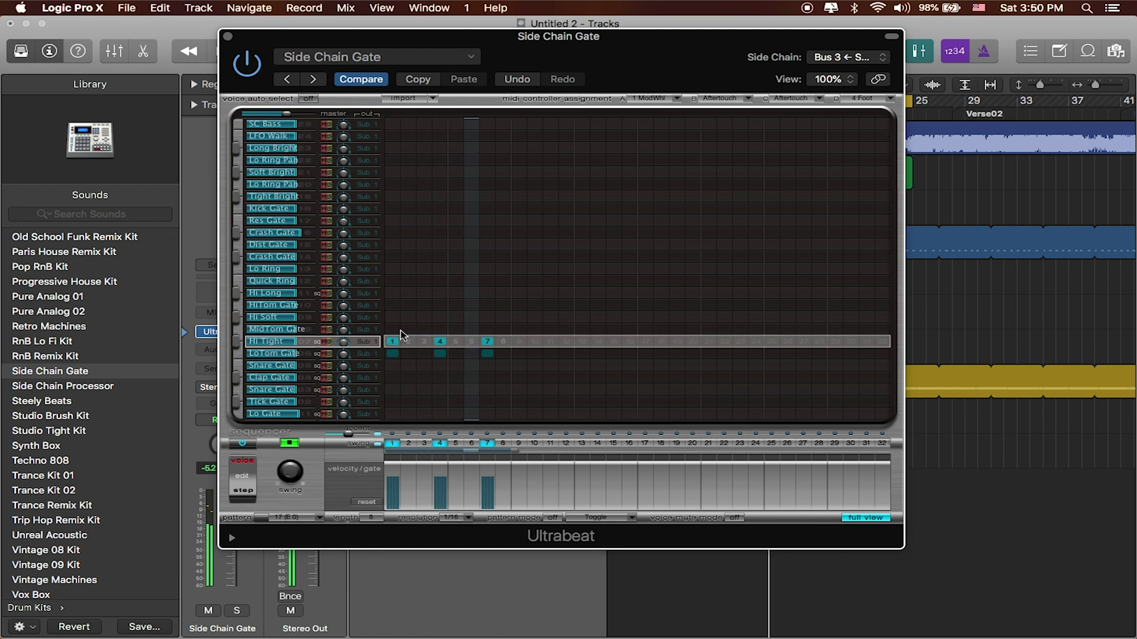
click(392, 329)
click(440, 329)
click(486, 330)
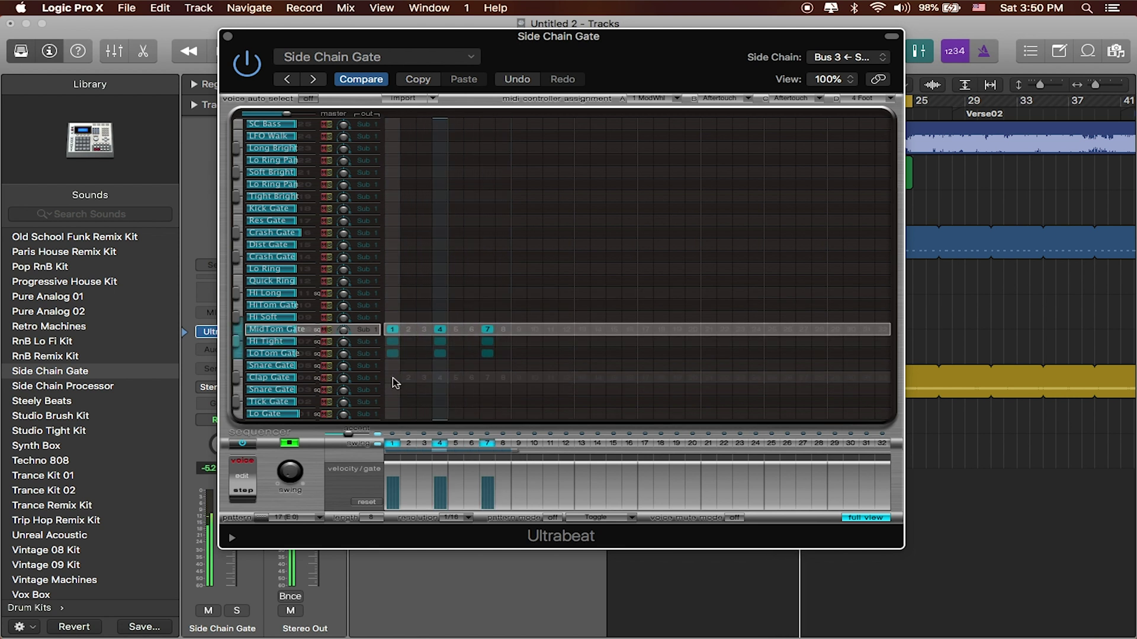
drag(438, 330, 426, 355)
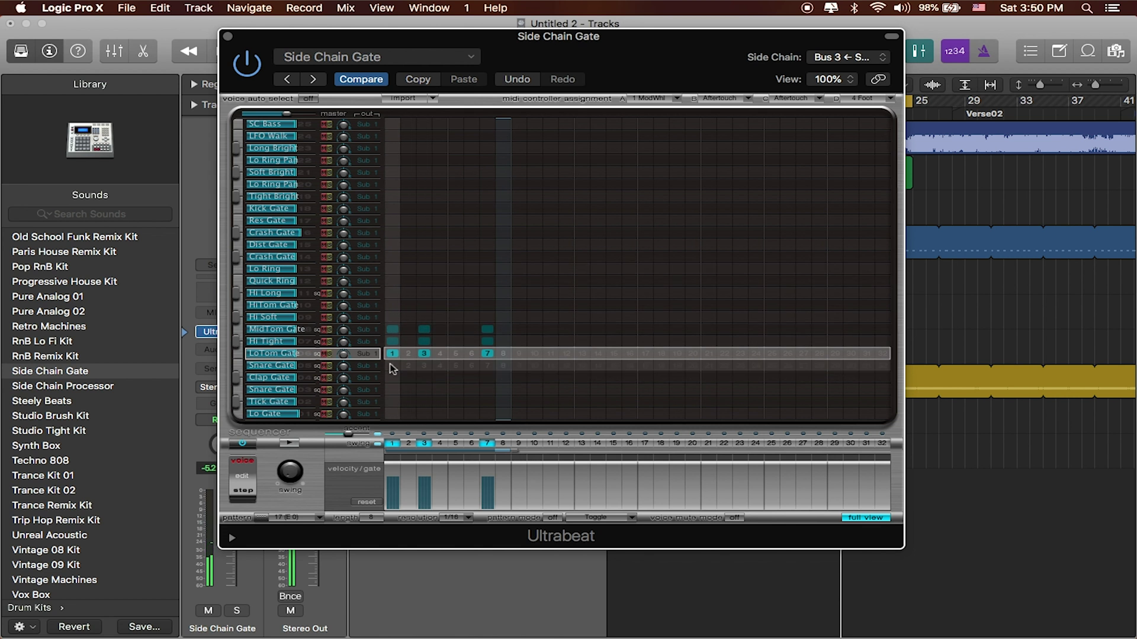
Add a Clap Gate hit on step 7 and Snare Gate hits on steps 1, 3 and 7, then play.
click(426, 366)
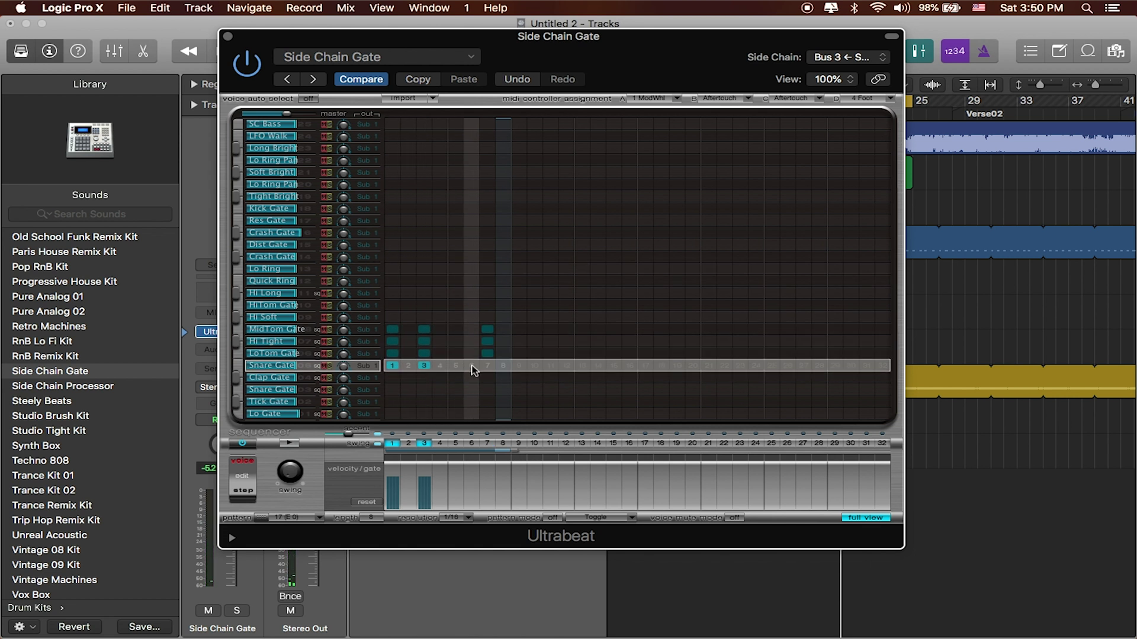
click(400, 378)
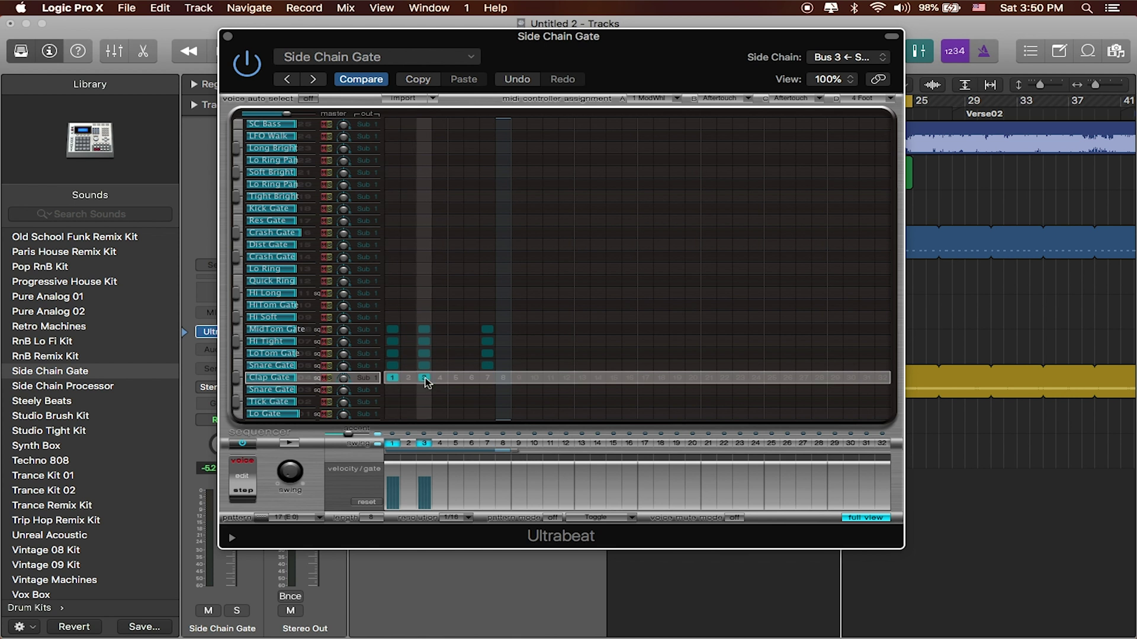
click(487, 378)
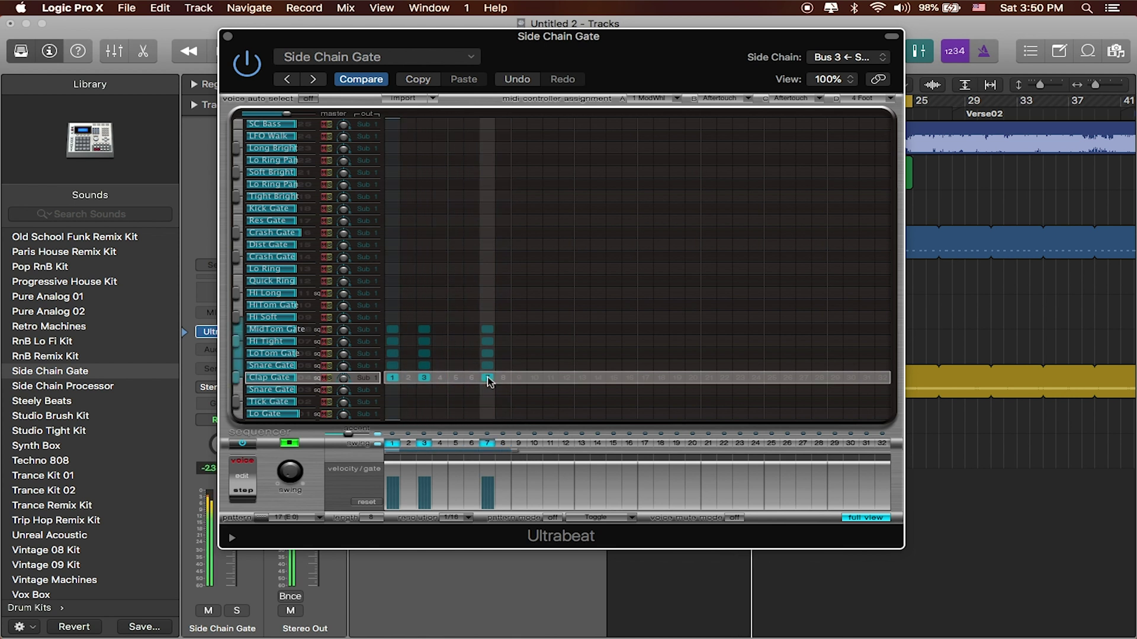
click(392, 389)
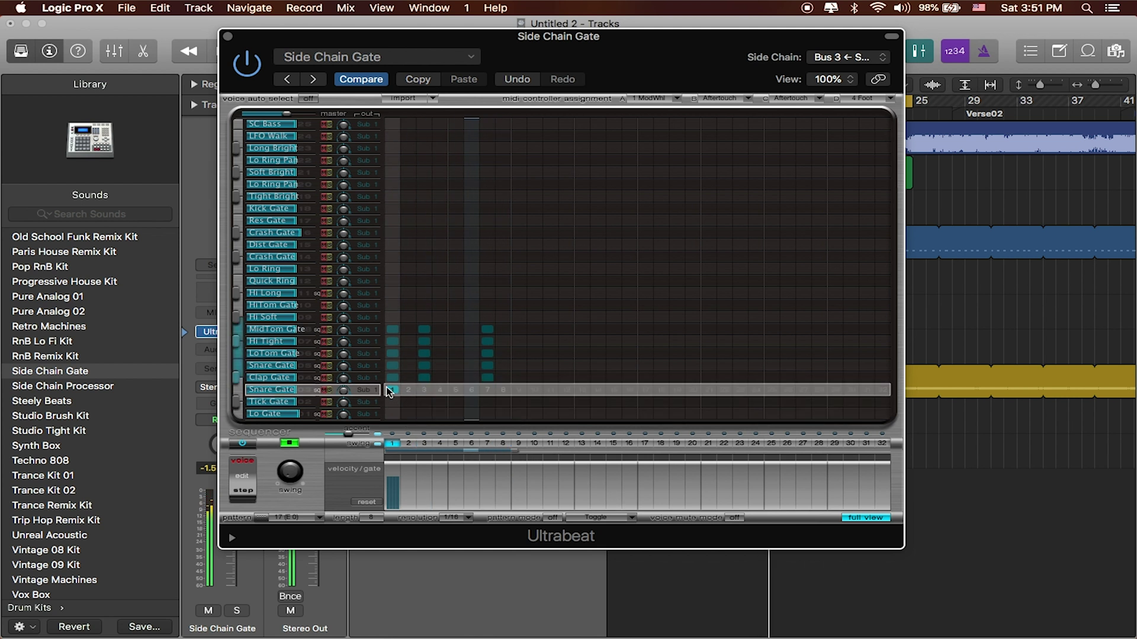
click(424, 390)
click(487, 389)
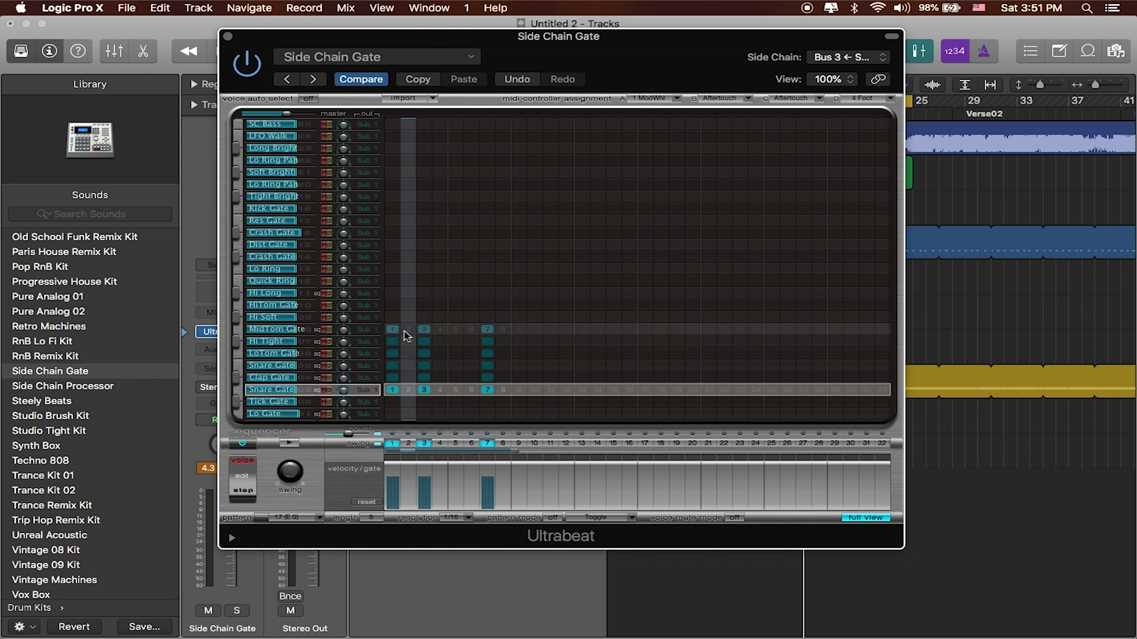
drag(393, 329, 392, 354)
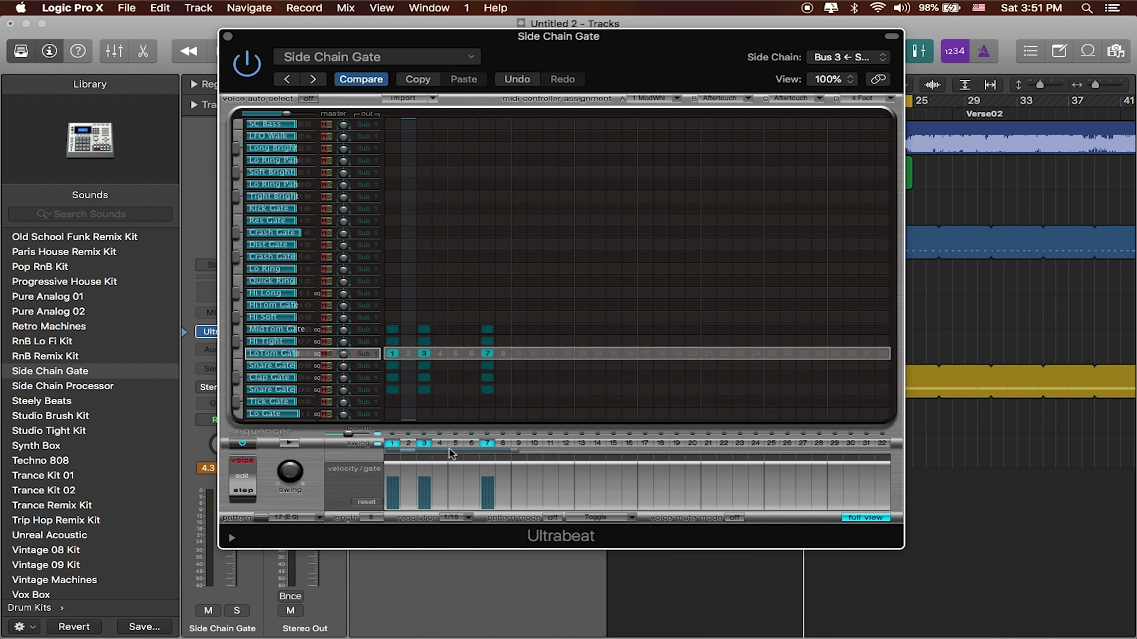
click(487, 365)
key(space)
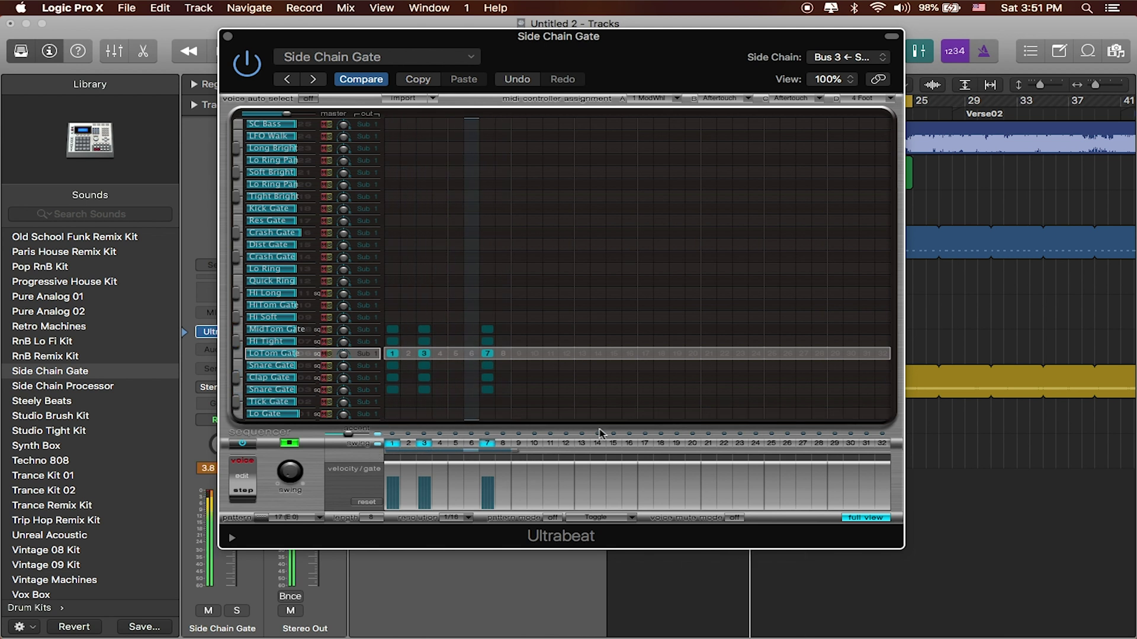
key(space)
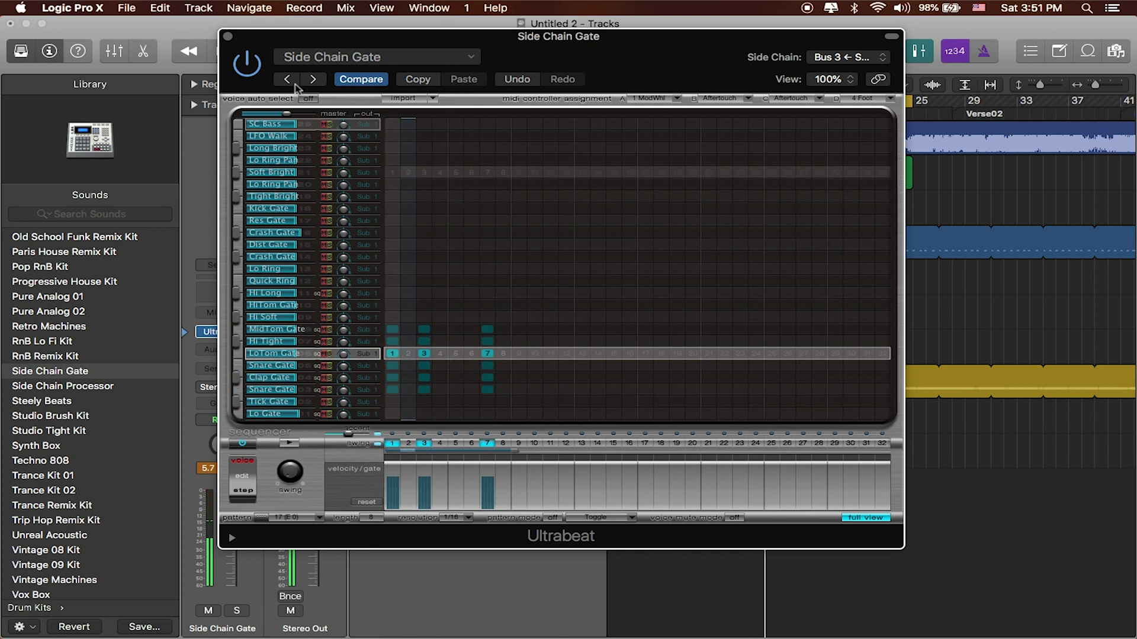
drag(455, 37, 585, 59)
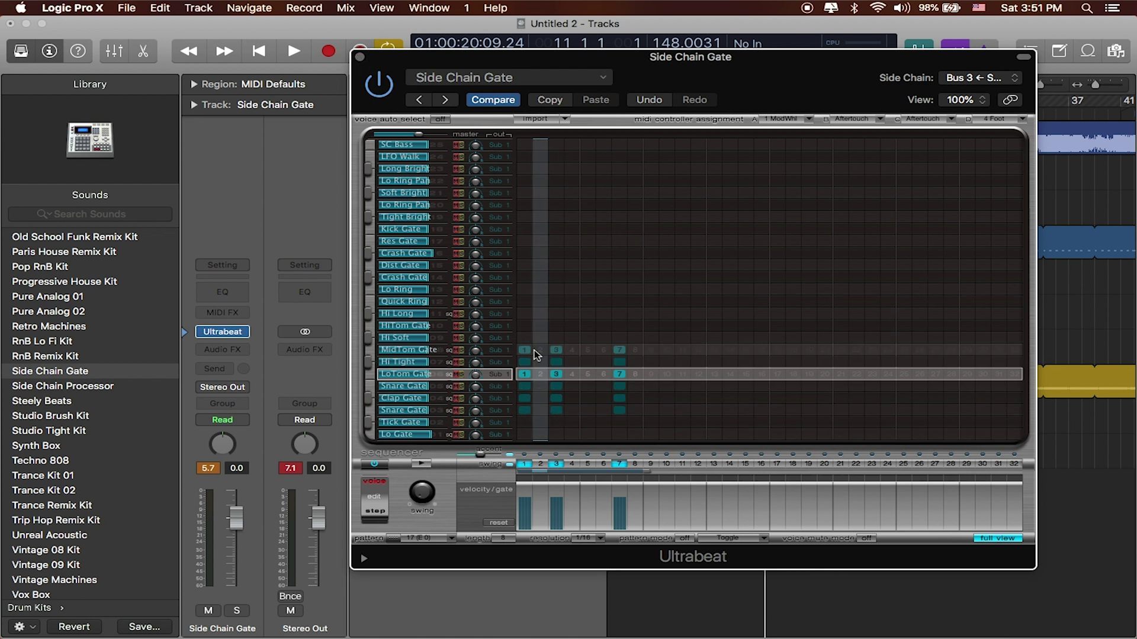
Close Ultrabeat and switch SwellPad's Bus 3 send to Pre Fader.
click(360, 57)
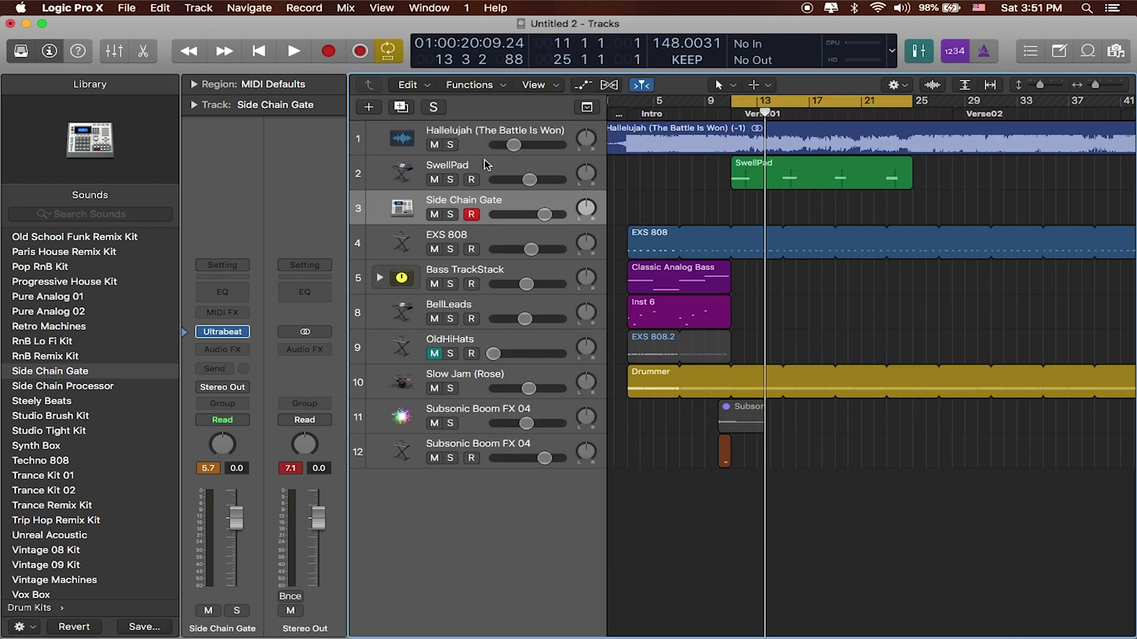
click(494, 172)
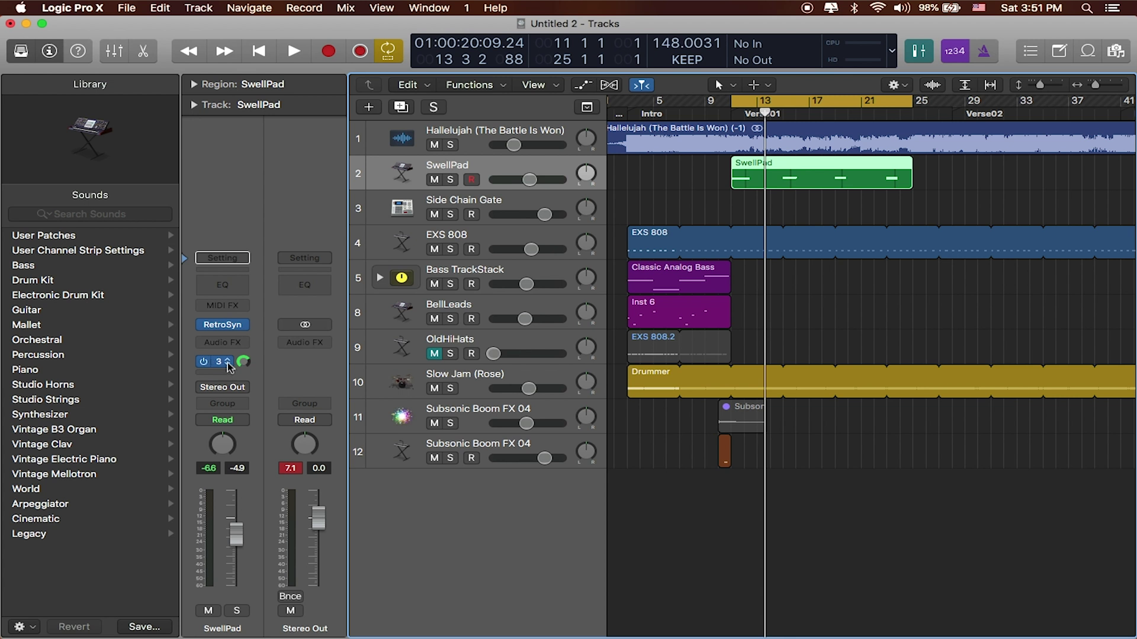
click(229, 365)
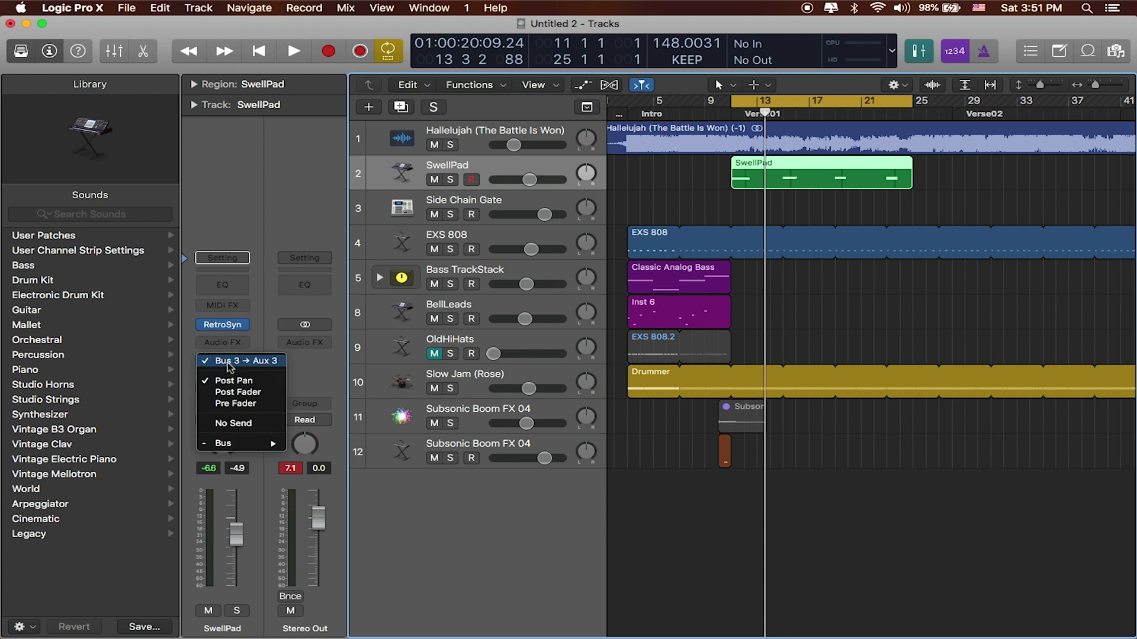
click(274, 404)
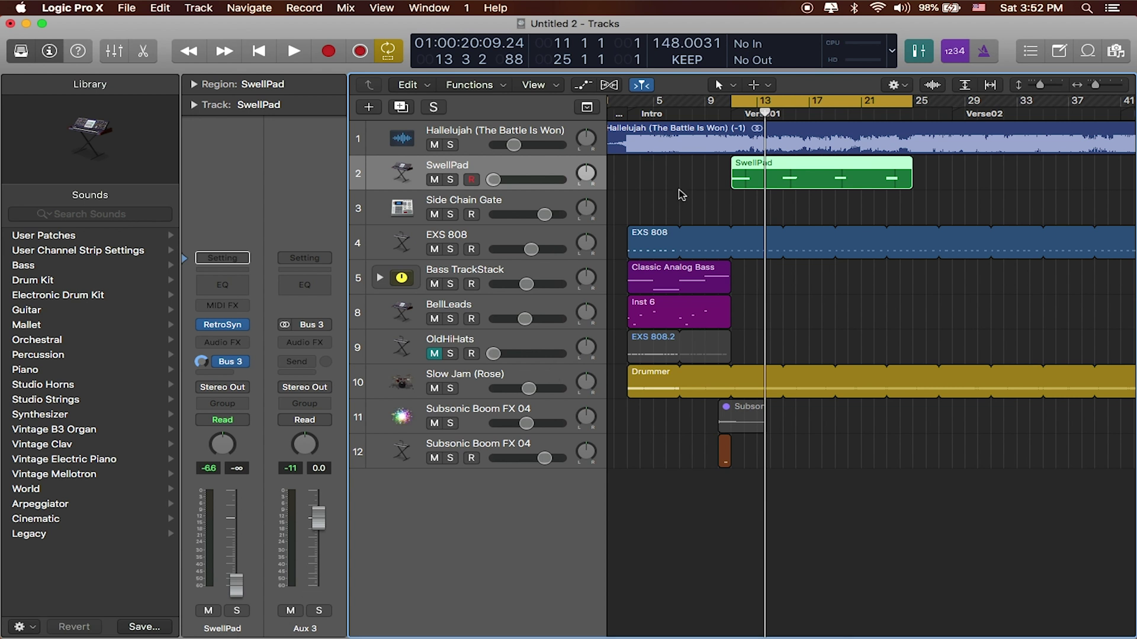
Check SwellPad's output menu without changes, then select the Side Chain Gate track.
click(244, 389)
key(Escape)
click(499, 203)
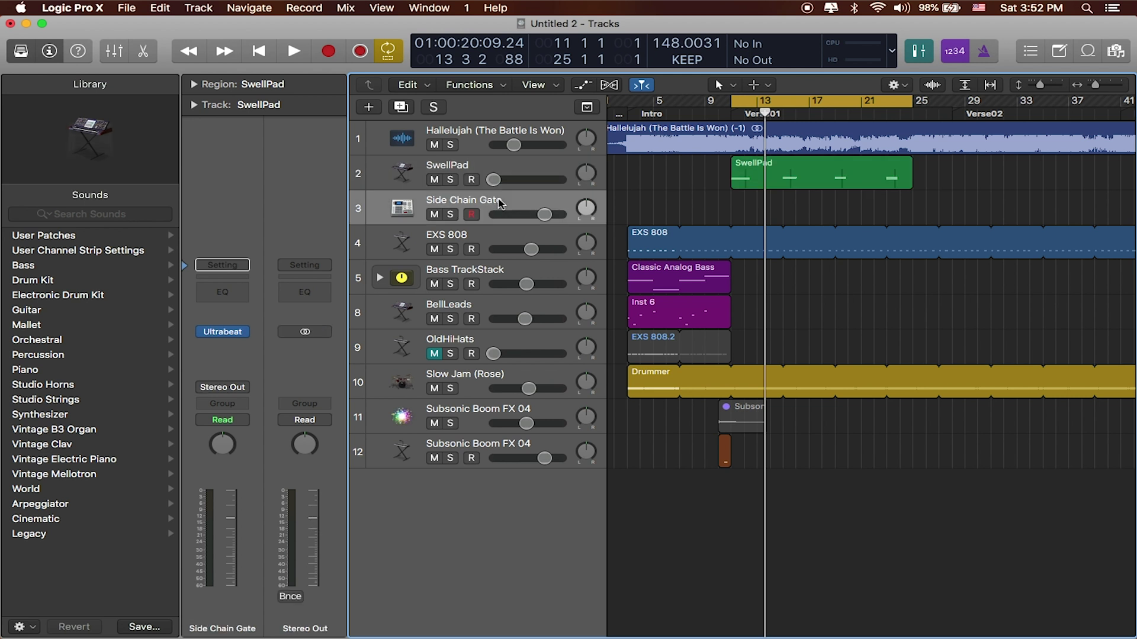
click(544, 167)
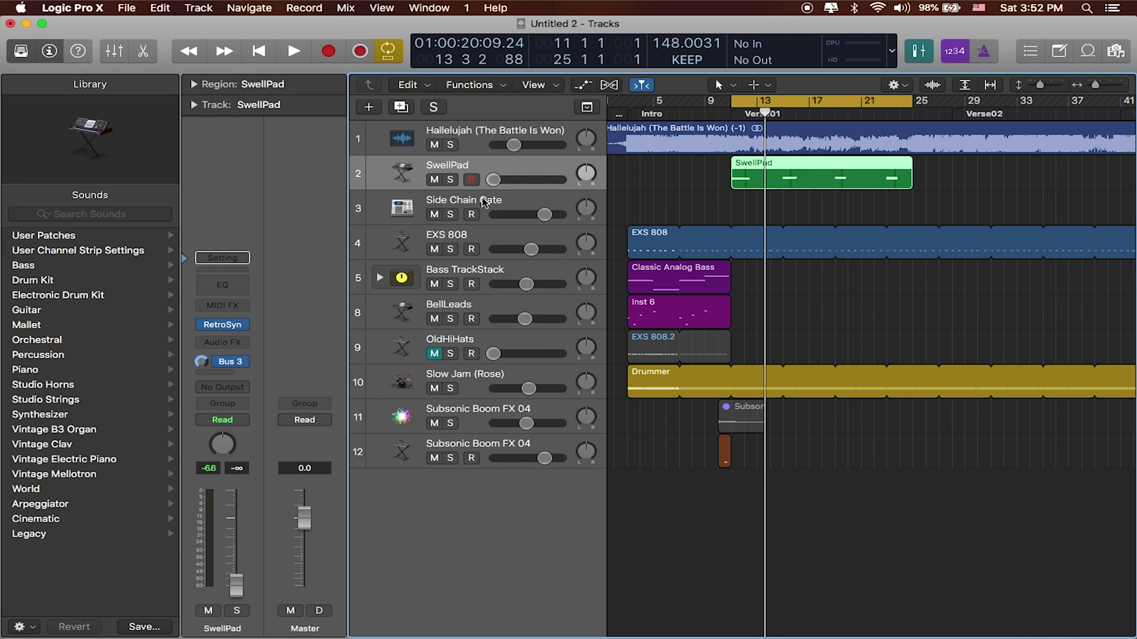
click(502, 204)
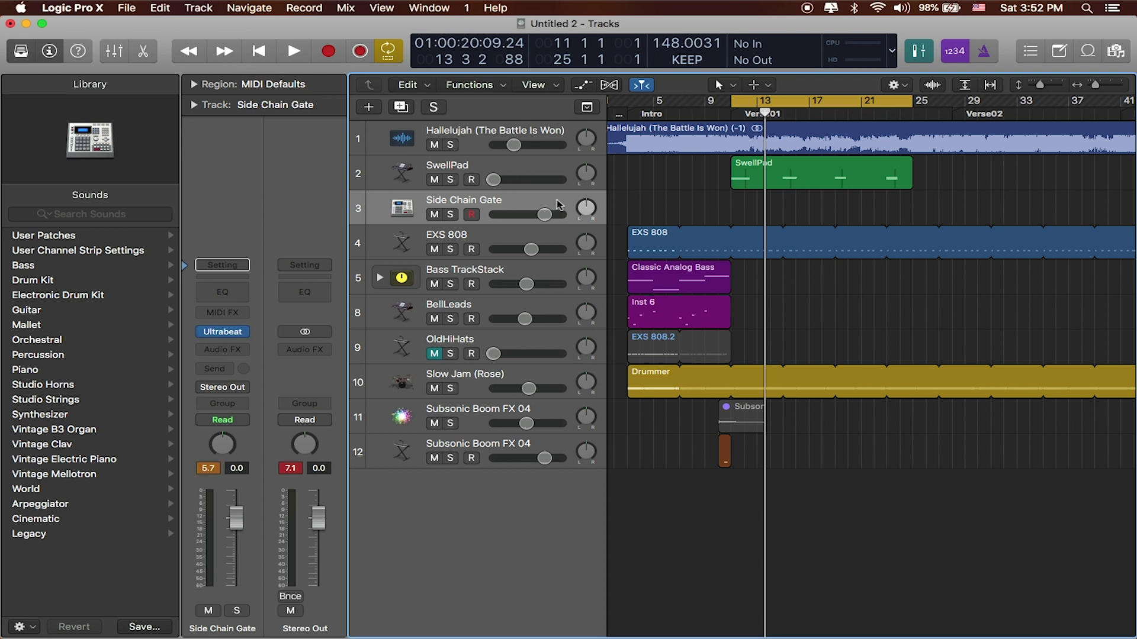
Start playback and drag the Side Chain Gate volume from -3.0 down to about -5.7 dB.
key(space)
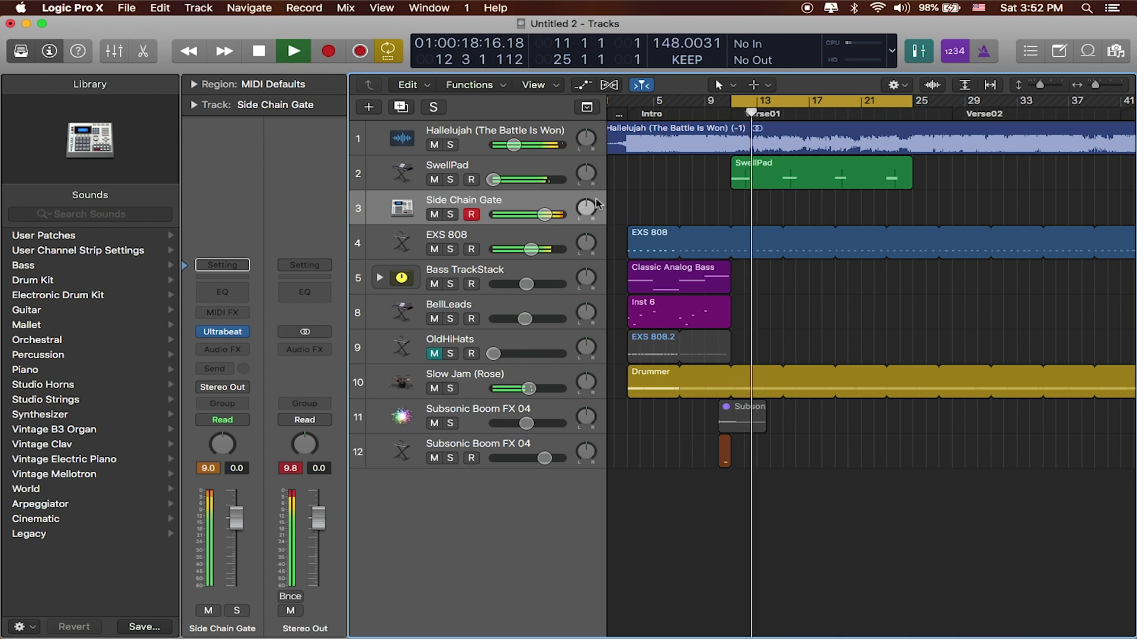
drag(544, 214, 525, 218)
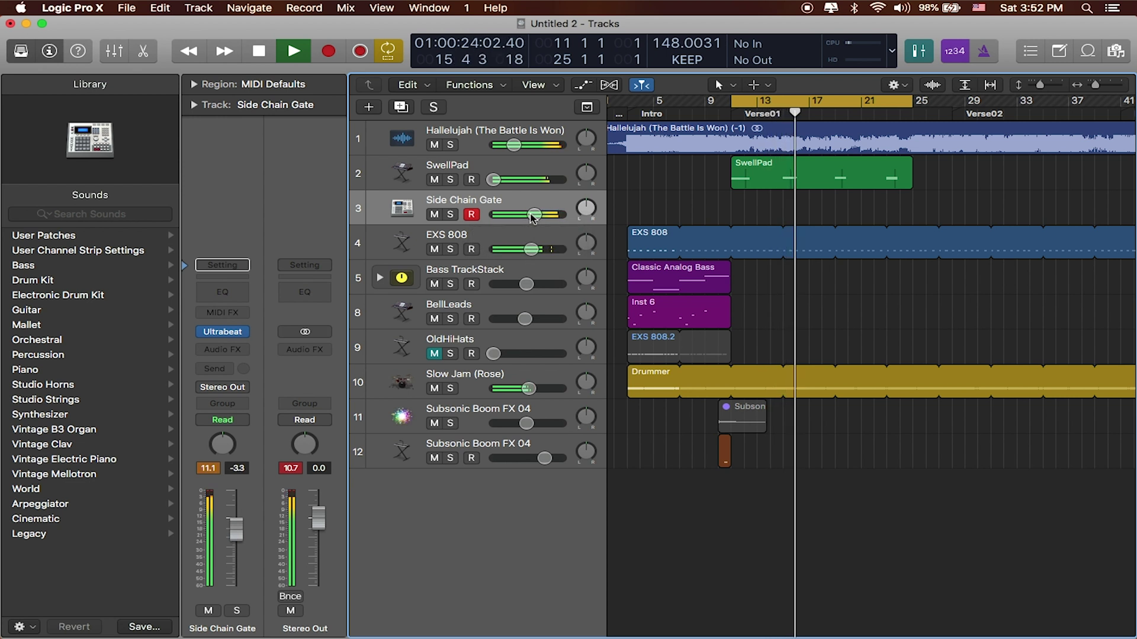
drag(533, 215, 525, 216)
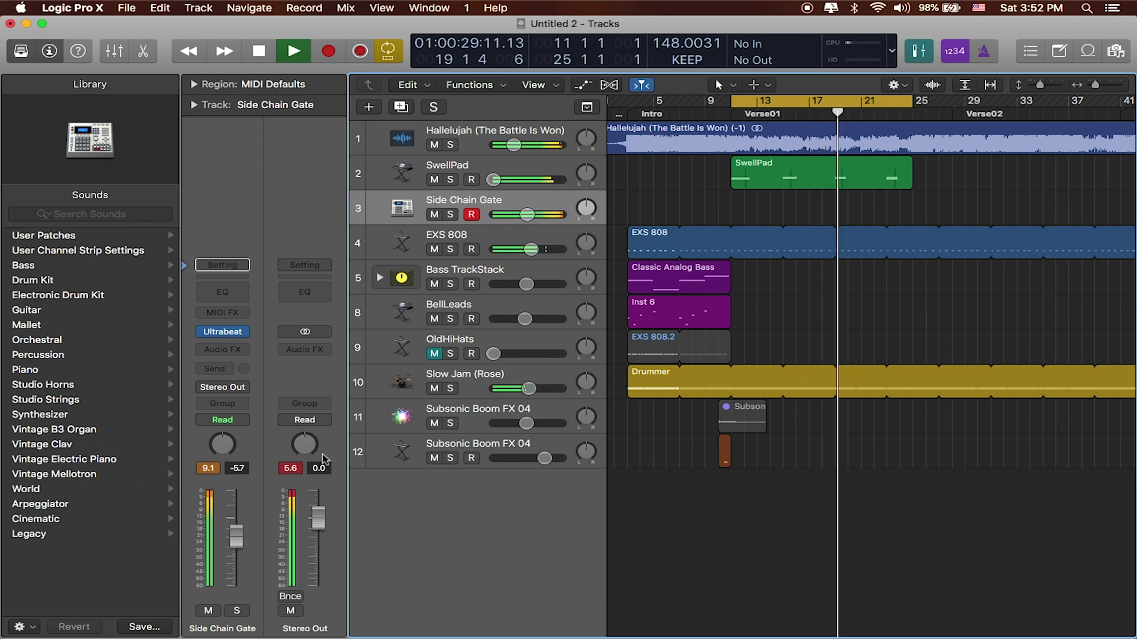
Turn SwellPad's Retro Synth amp volume down slightly and nudge its chorus mix down.
click(477, 168)
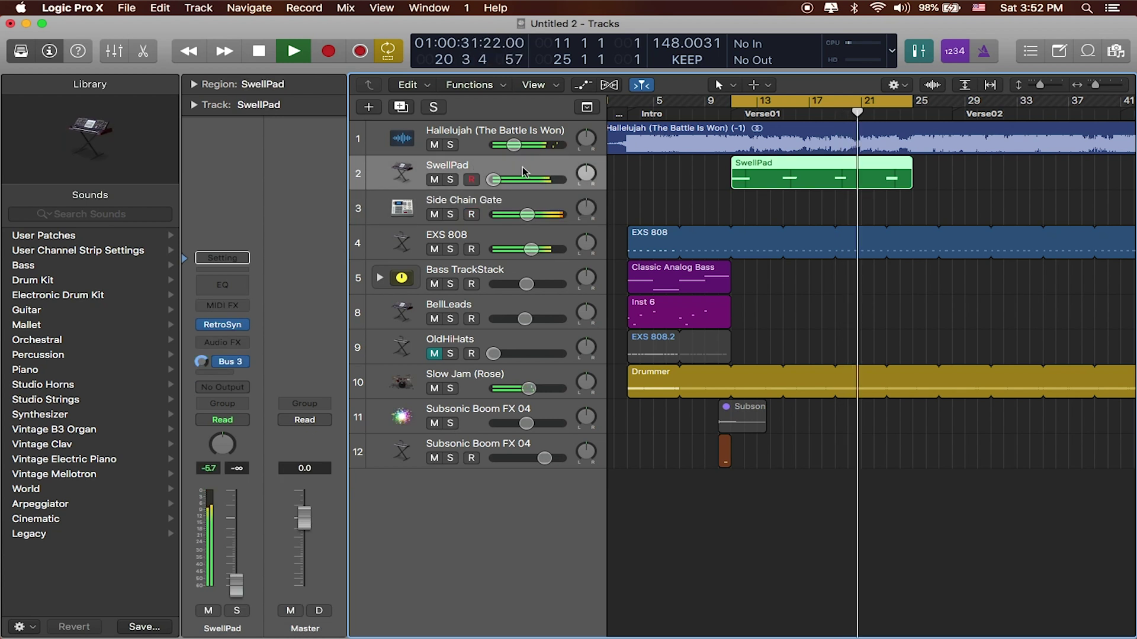
click(223, 329)
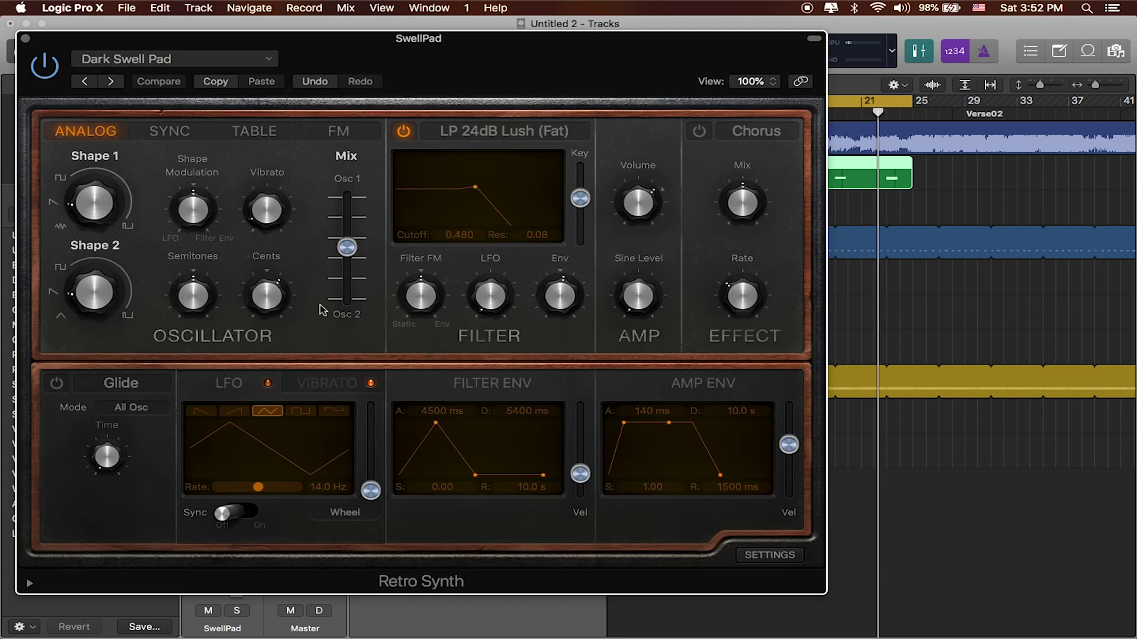
drag(638, 206, 638, 223)
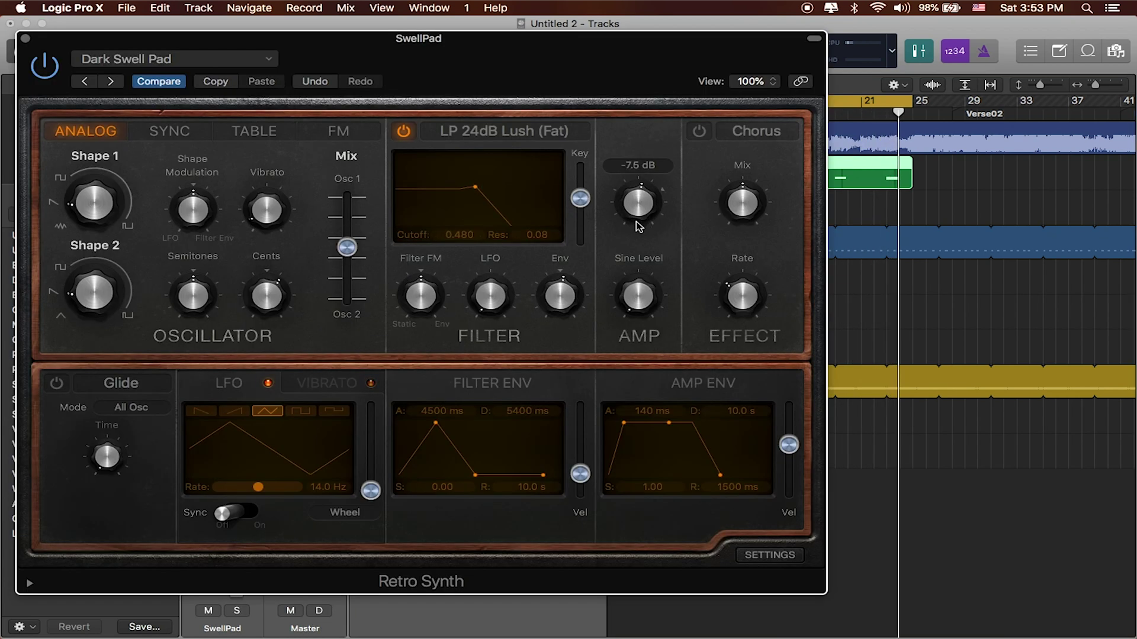
drag(738, 209, 739, 212)
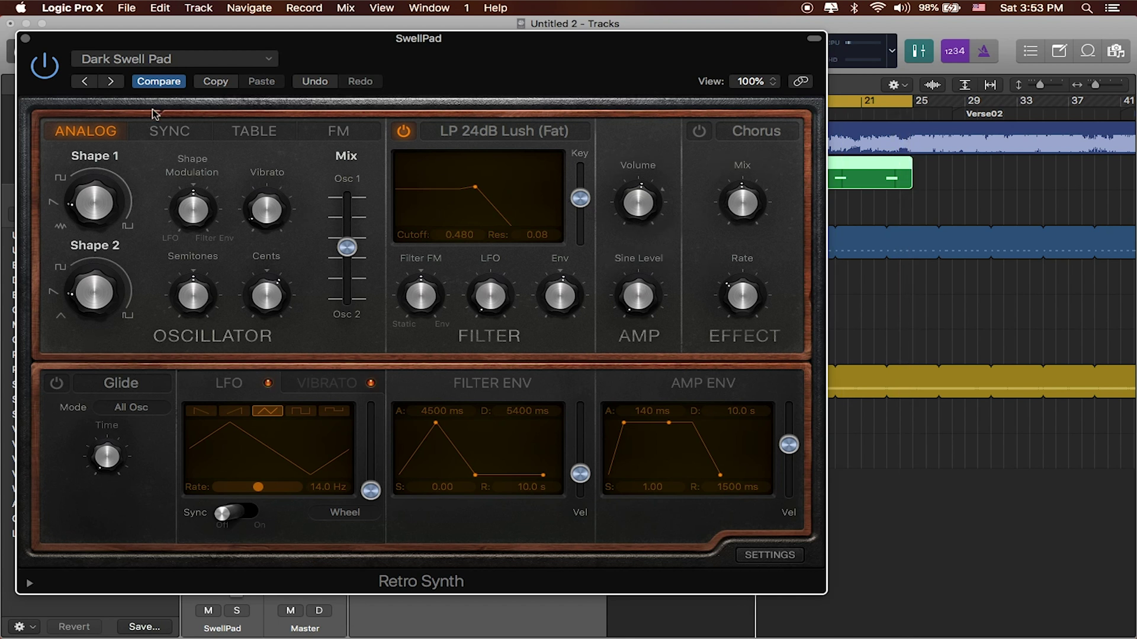
Swap the Retro Synth window for the Side Chain Gate's Ultrabeat instrument.
click(24, 38)
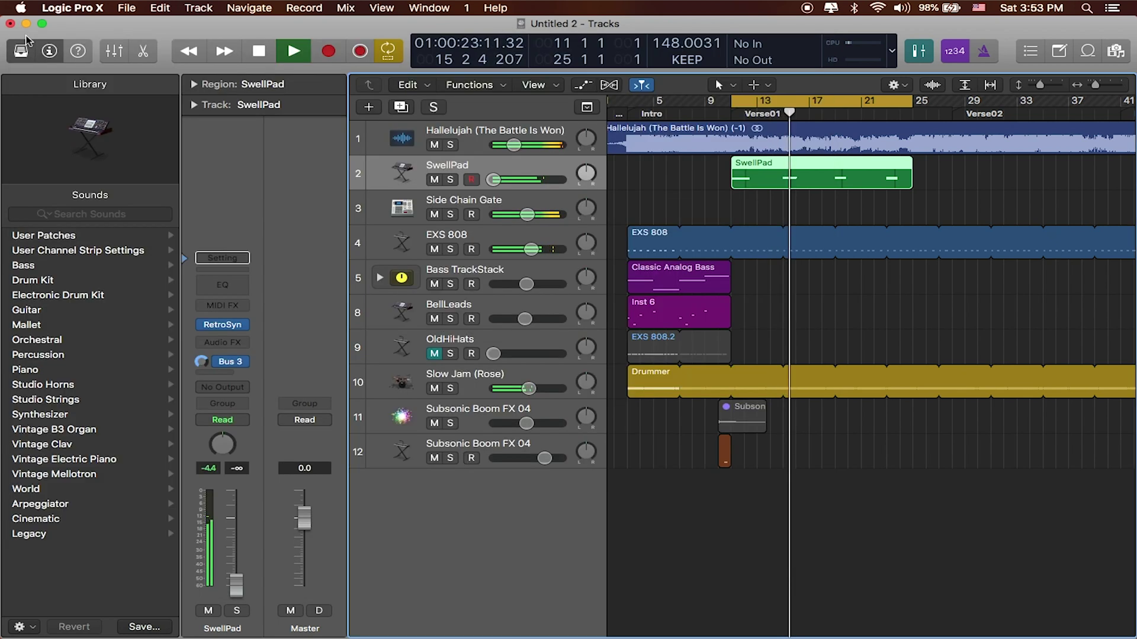
click(521, 204)
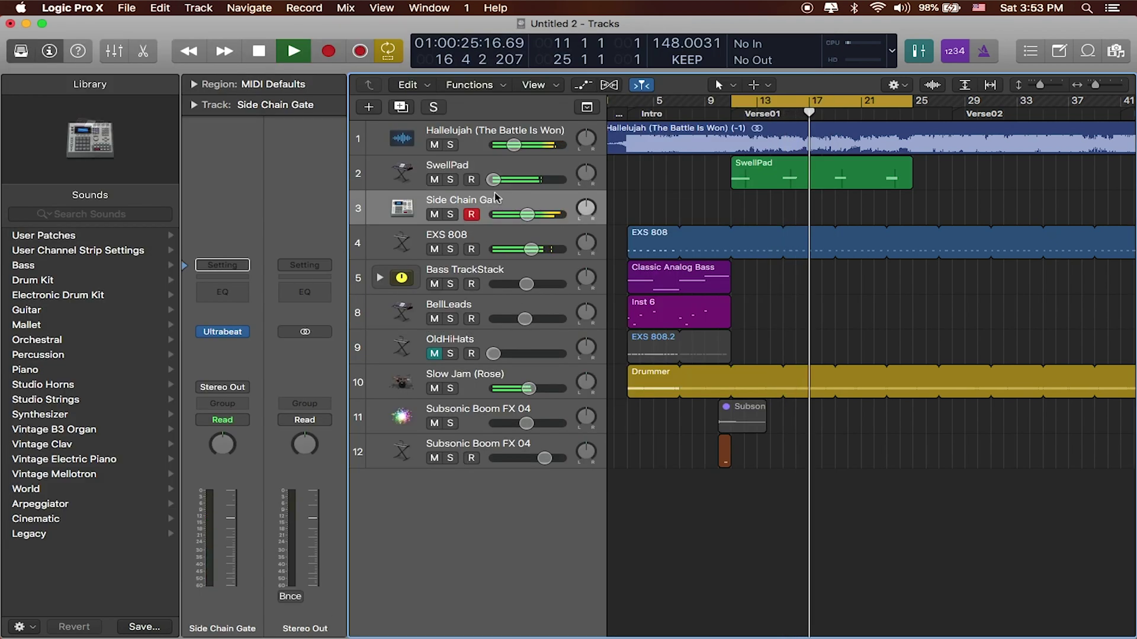
click(224, 332)
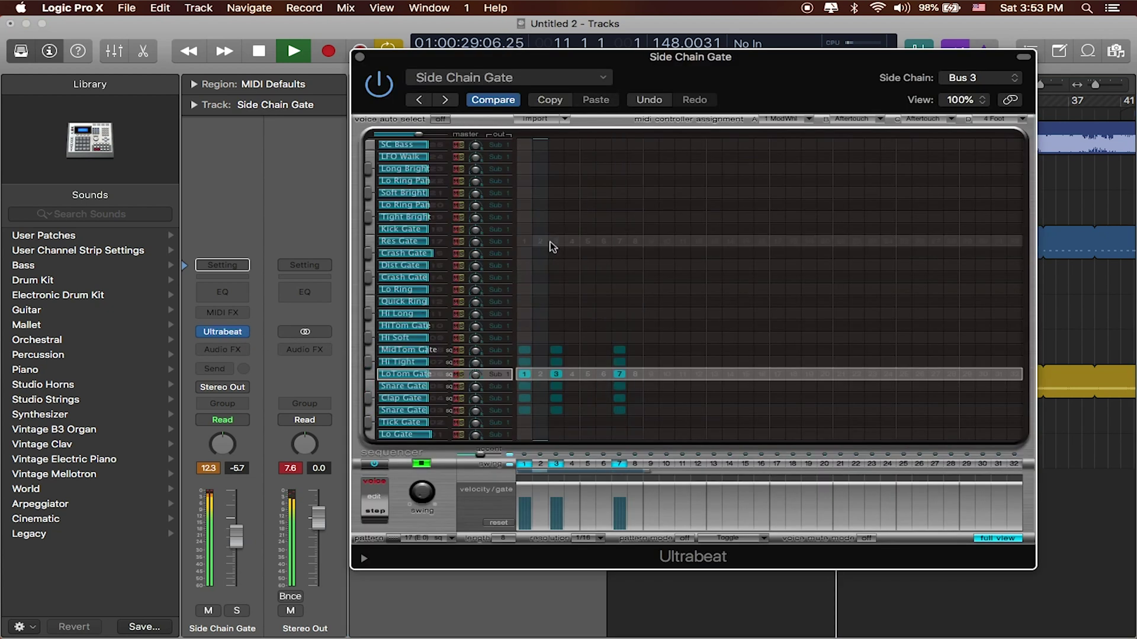
Review Ultrabeat's synth section instead of the step grid, then close the editor.
click(988, 540)
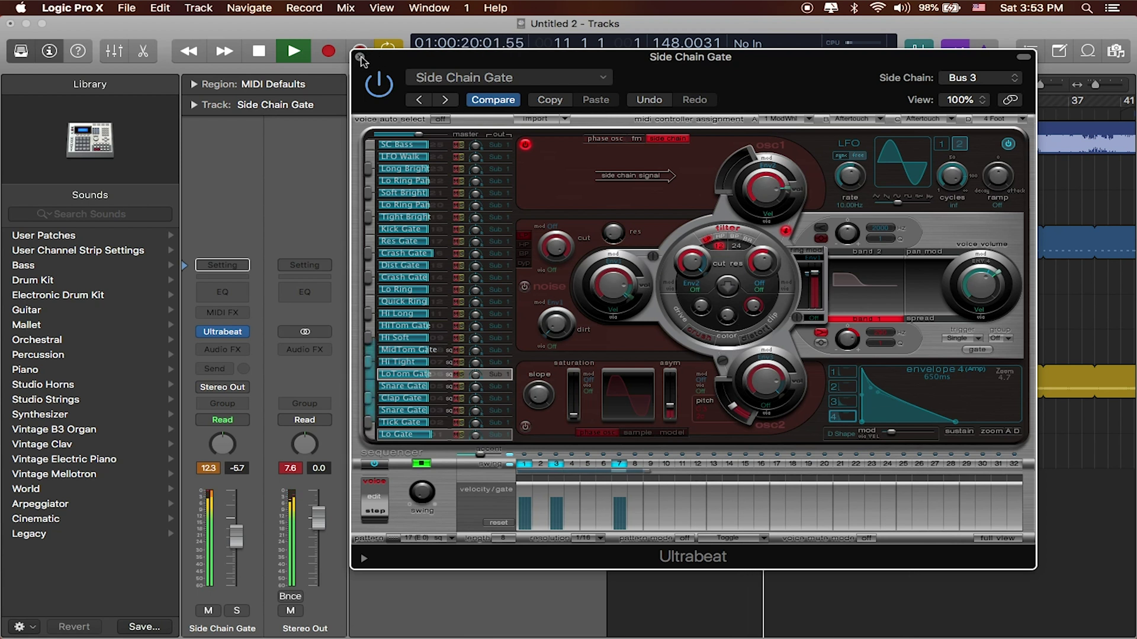
click(360, 57)
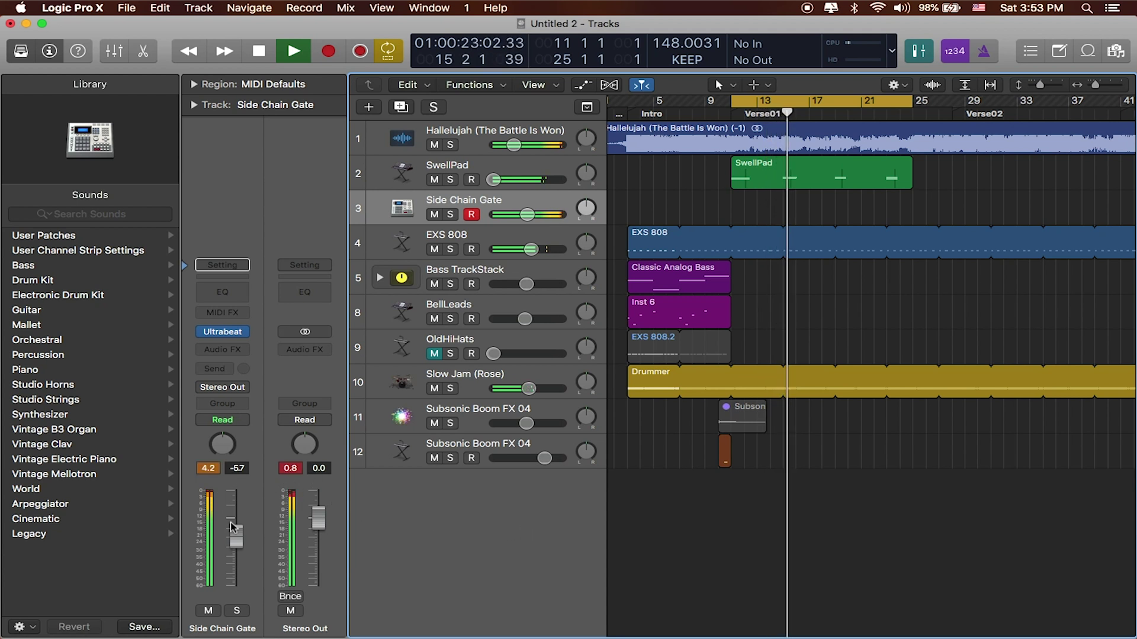
Lower the Side Chain Gate volume slightly and insert a stereo Compressor after Ultrabeat.
drag(231, 527, 231, 530)
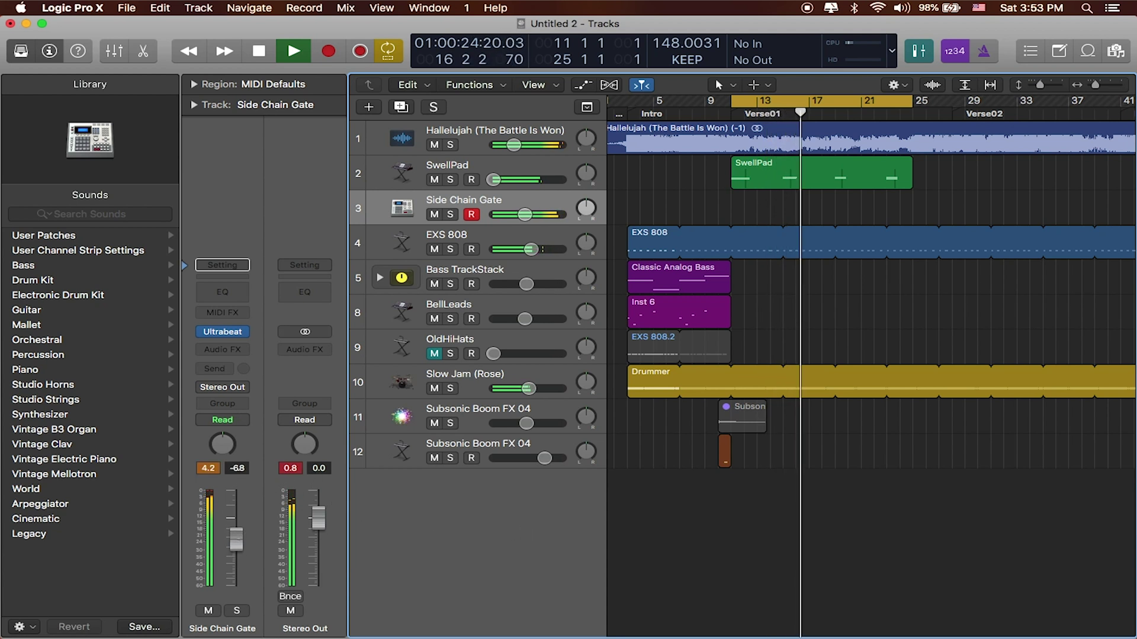
mouse_move(224, 334)
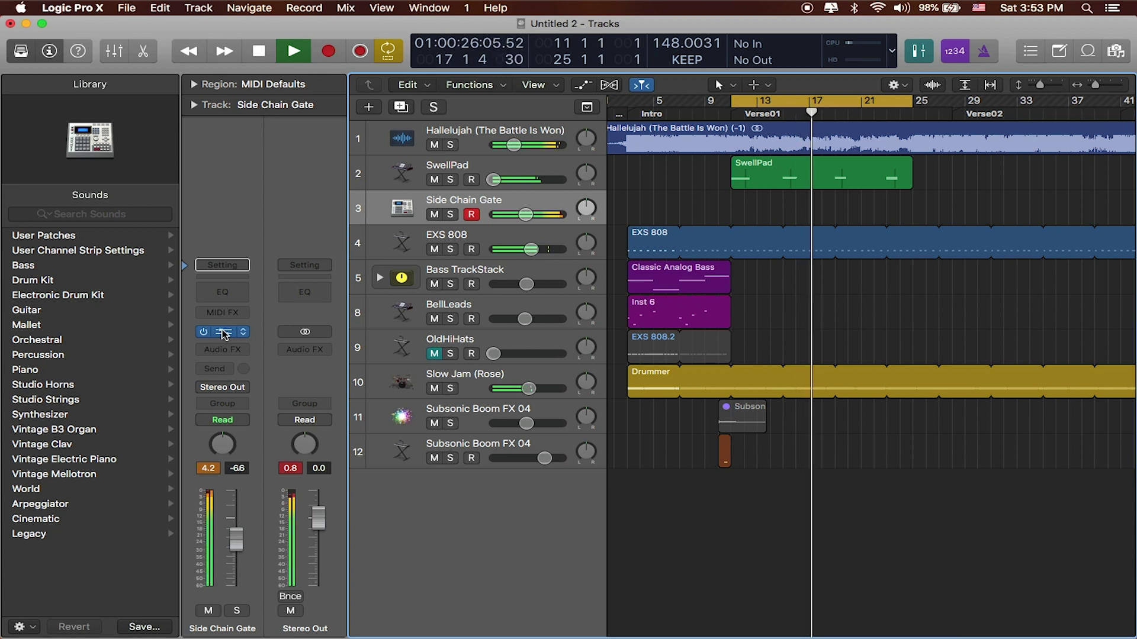
click(232, 350)
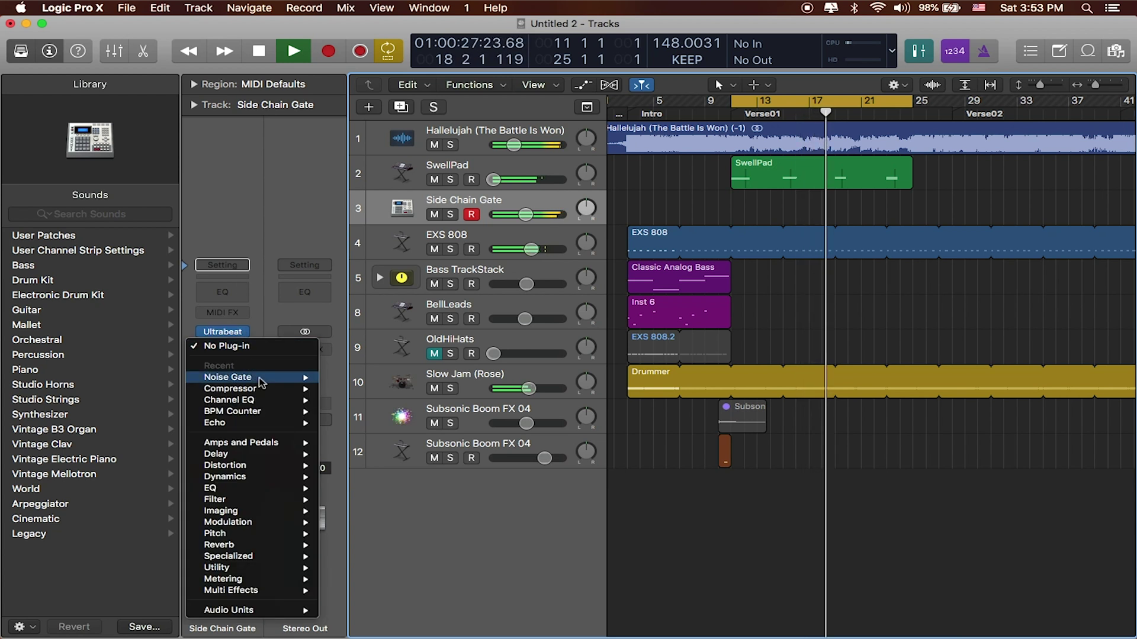
mouse_move(255, 388)
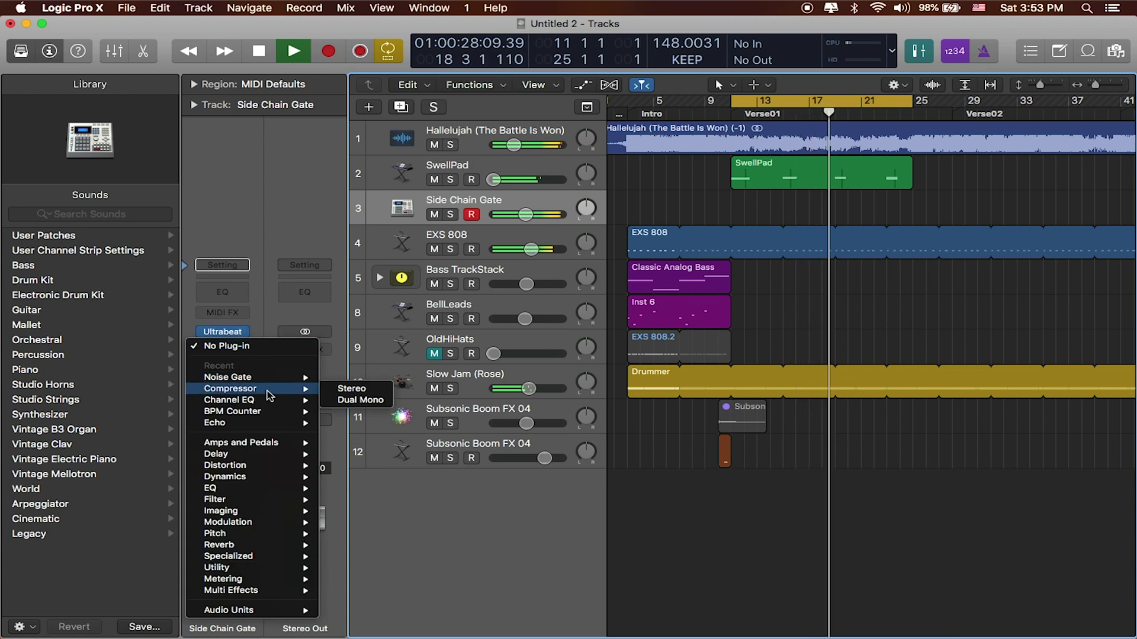
click(353, 391)
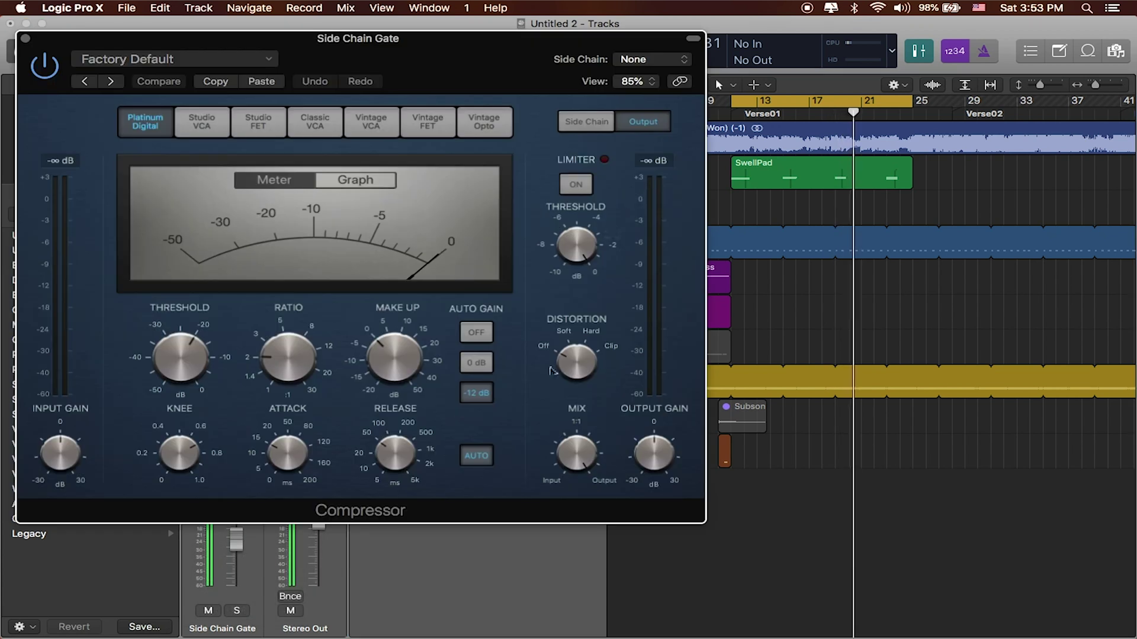
Set the Compressor's input gain to -13.0 dB and output gain to +4.0 dB.
mouse_move(629, 465)
mouse_down()
mouse_move(646, 481)
mouse_move(645, 464)
mouse_up()
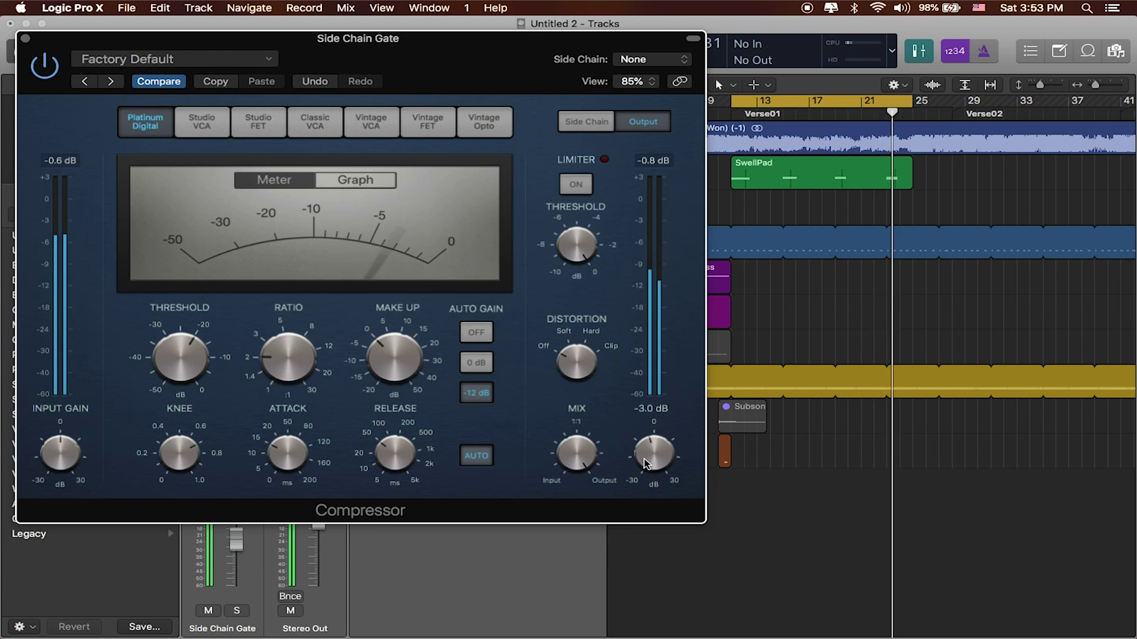
drag(60, 462, 61, 476)
drag(664, 494, 651, 451)
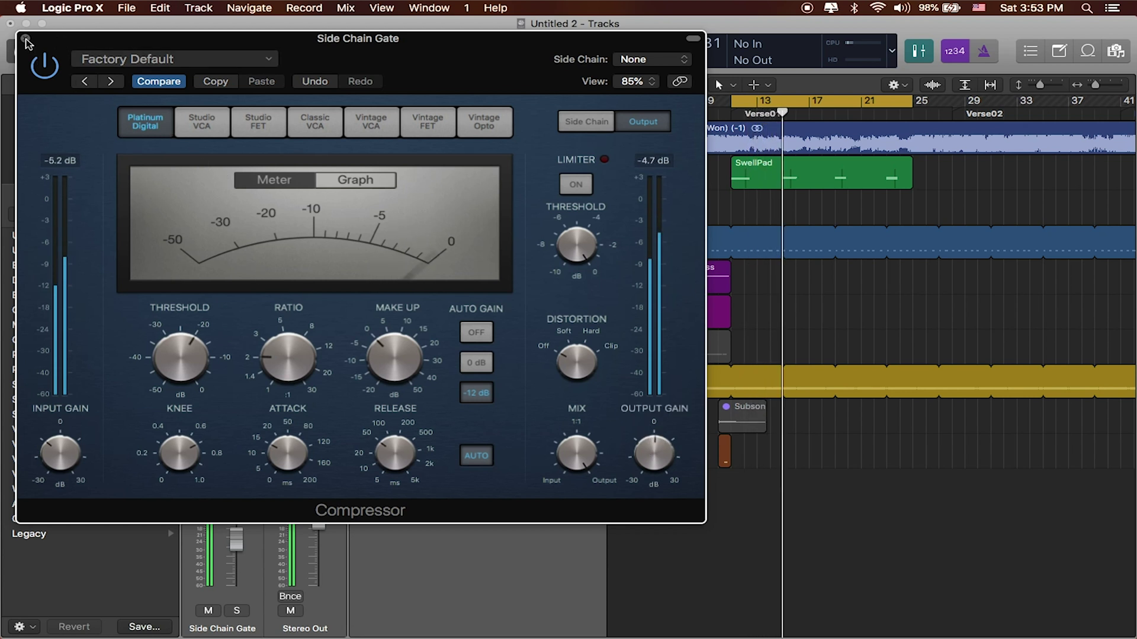
click(25, 39)
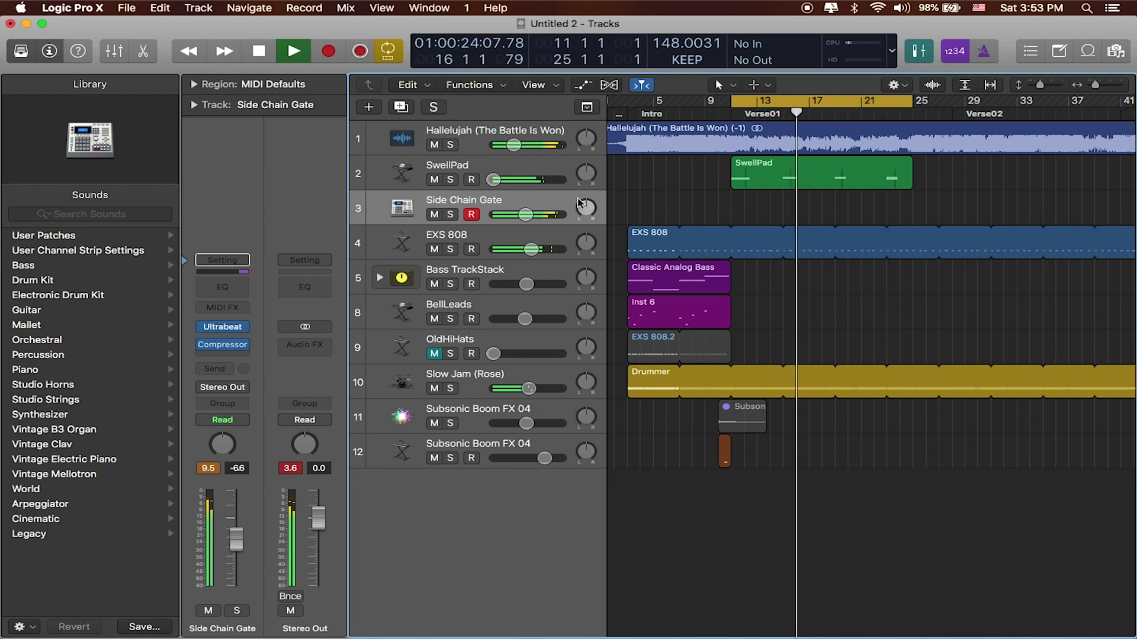
Mute Hallelujah, pull SwellPad's volume down, and raise Side Chain Gate to about -4.5 dB.
click(434, 144)
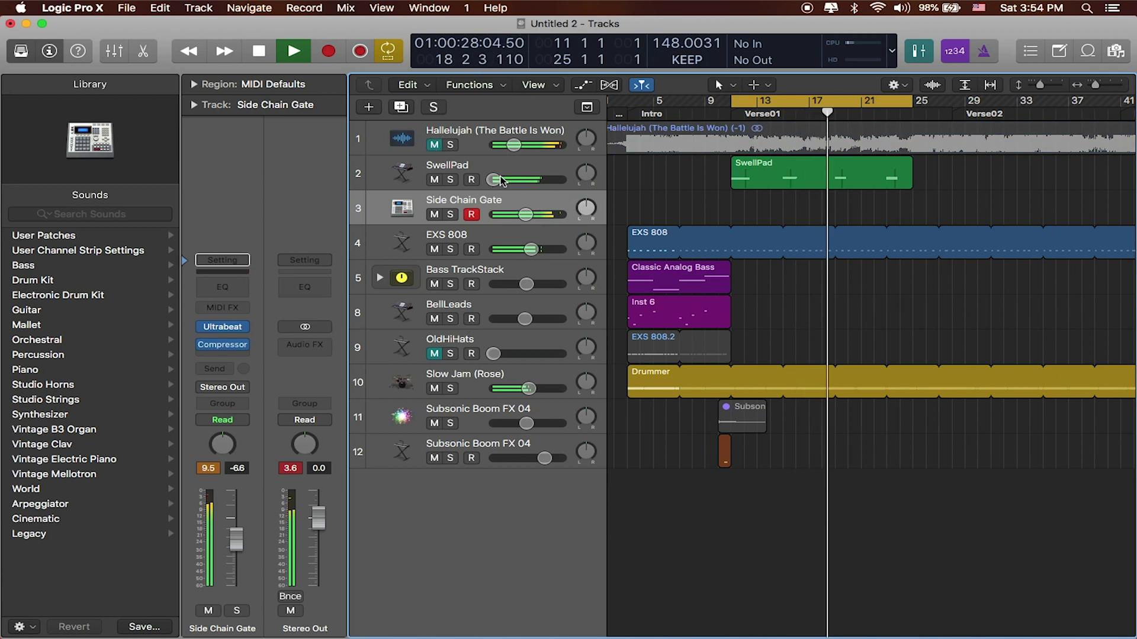
drag(500, 181, 494, 180)
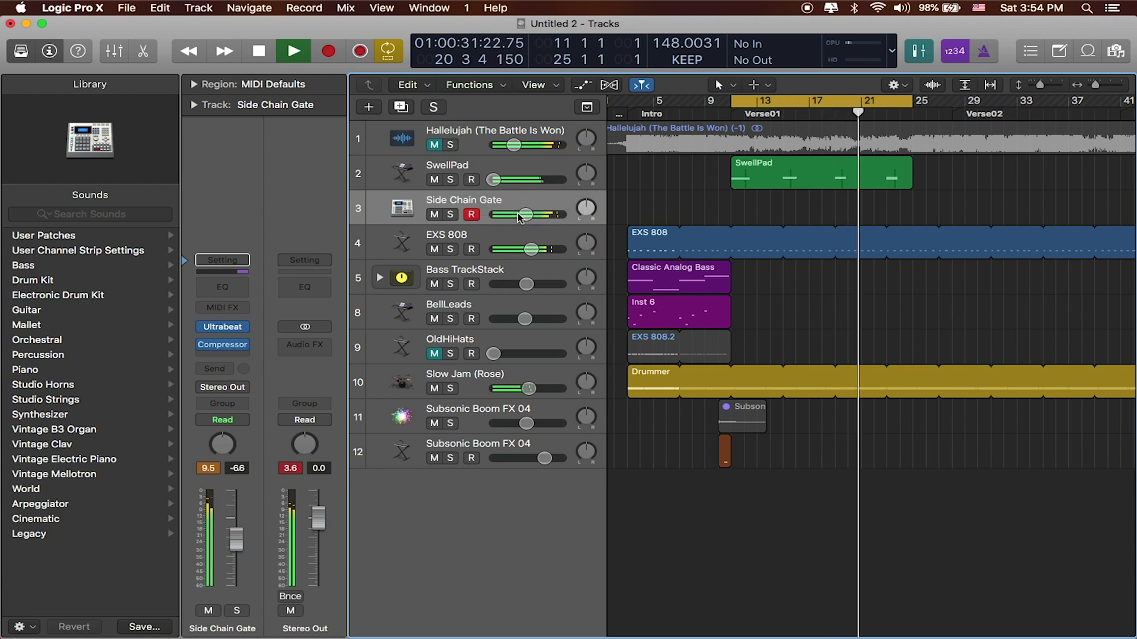
drag(519, 218, 525, 217)
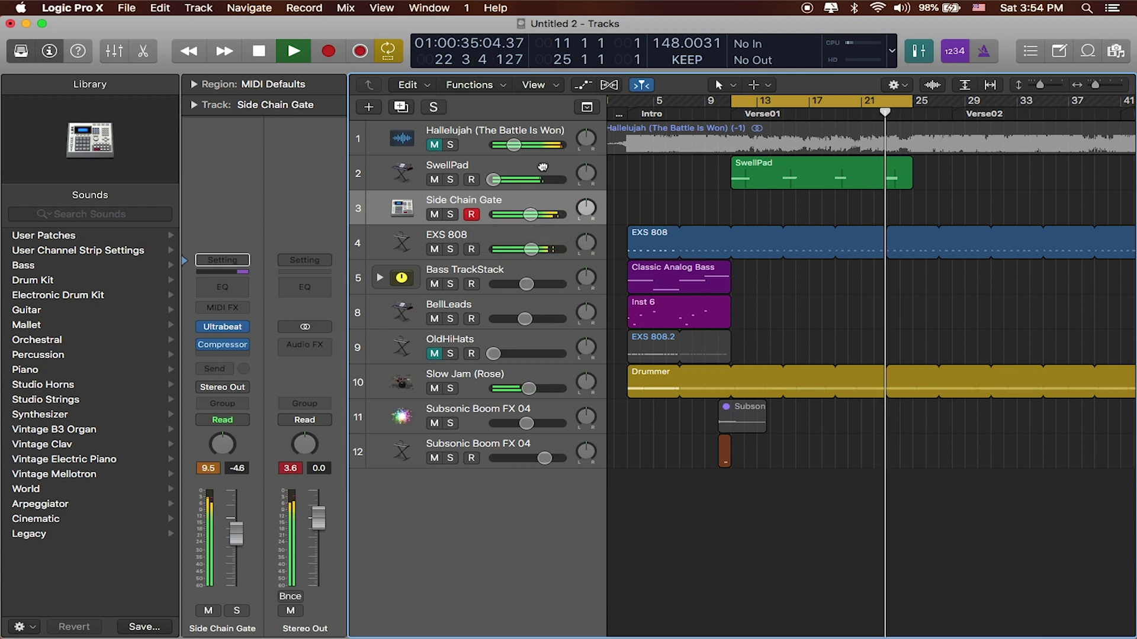
click(542, 166)
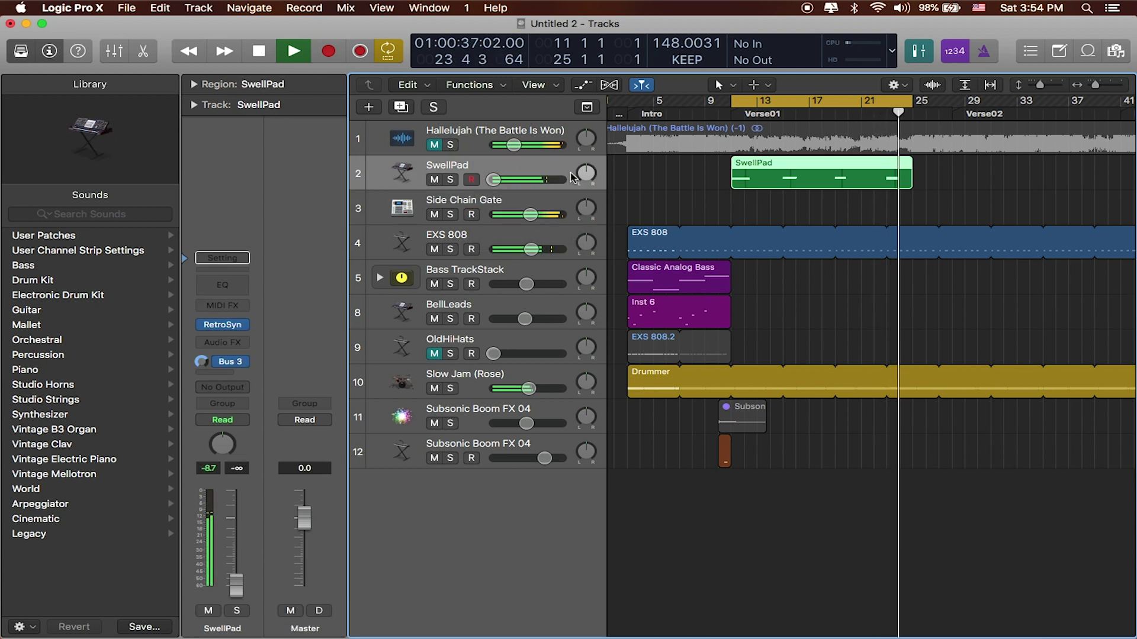